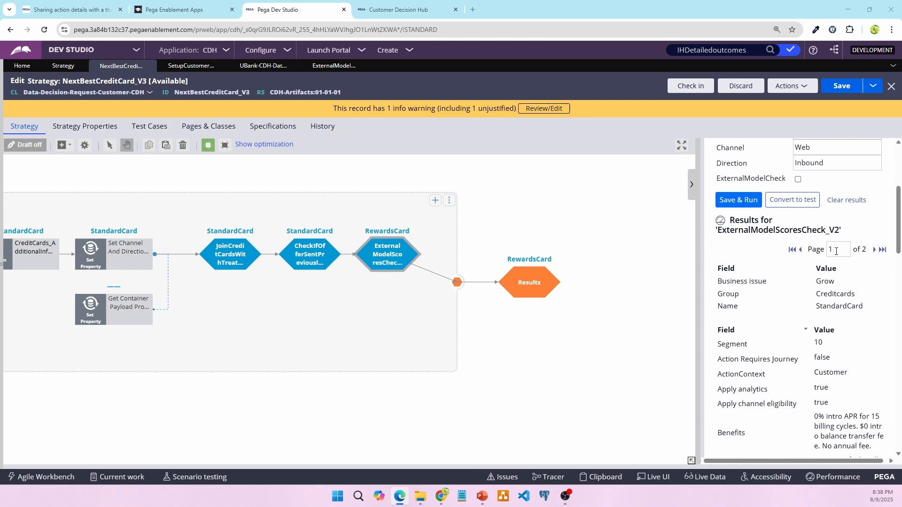
# Move the Results component farther away from the embedded strategy to free space on the canvas
pyautogui.scroll(1, 832, 263)
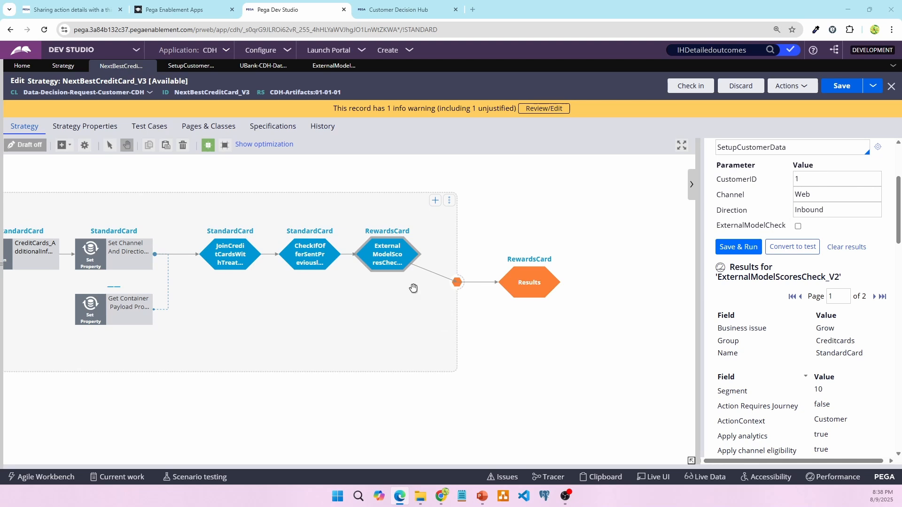
pyautogui.moveTo(511, 282); pyautogui.dragTo(664, 284)
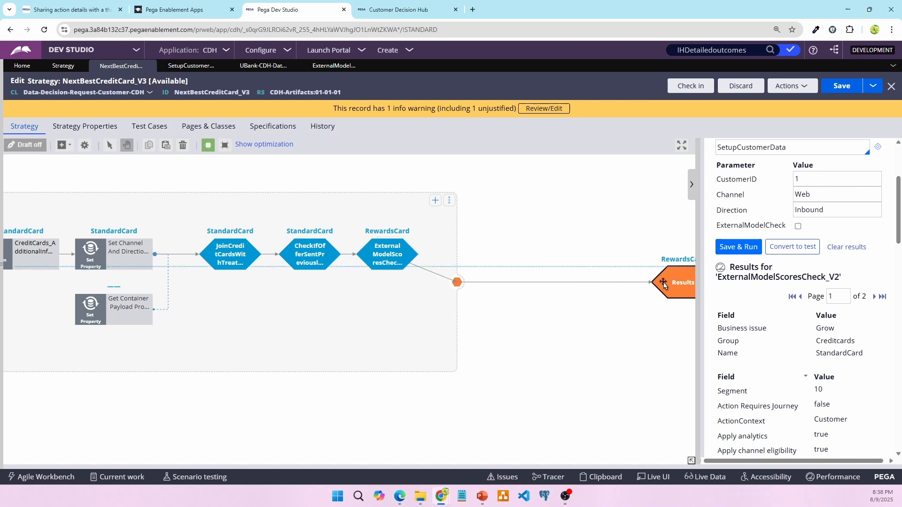
pyautogui.click(567, 282)
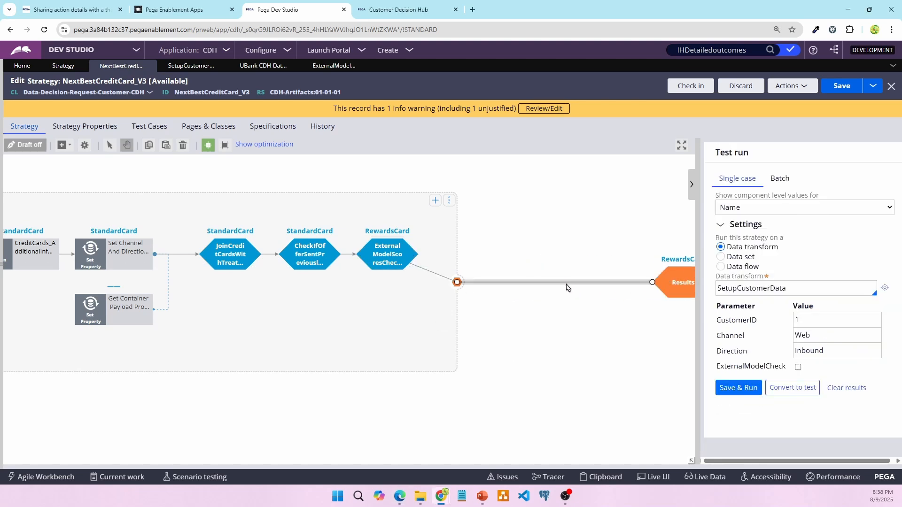
pyautogui.click(726, 196)
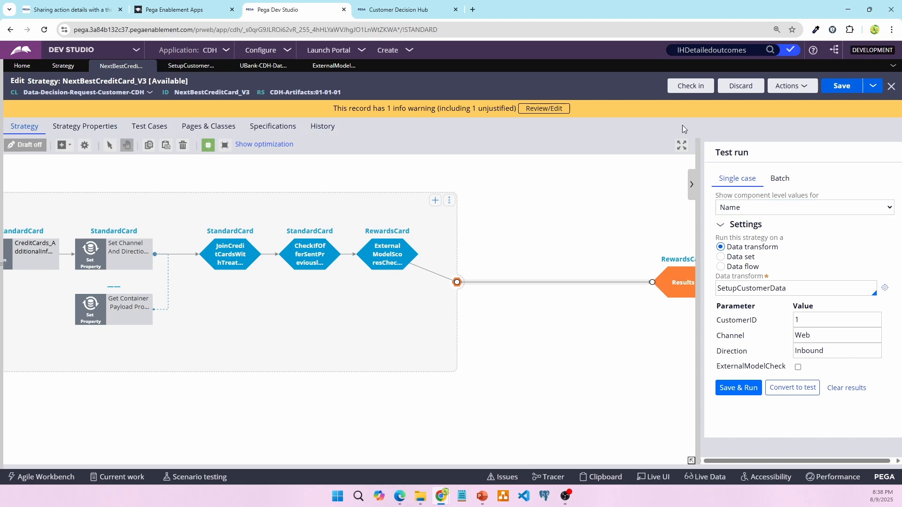
# Start a new strategy record labelled Final Activities and try to create it with the default context
pyautogui.click(784, 88)
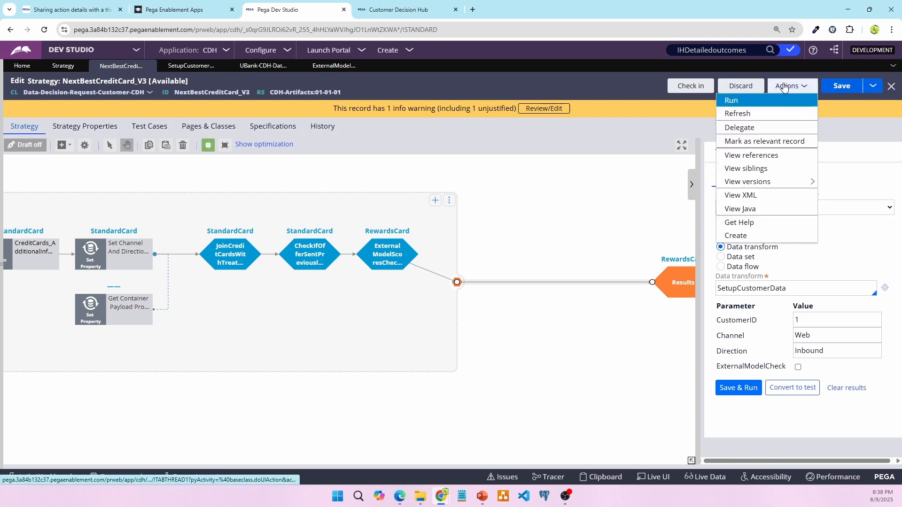
pyautogui.click(770, 235)
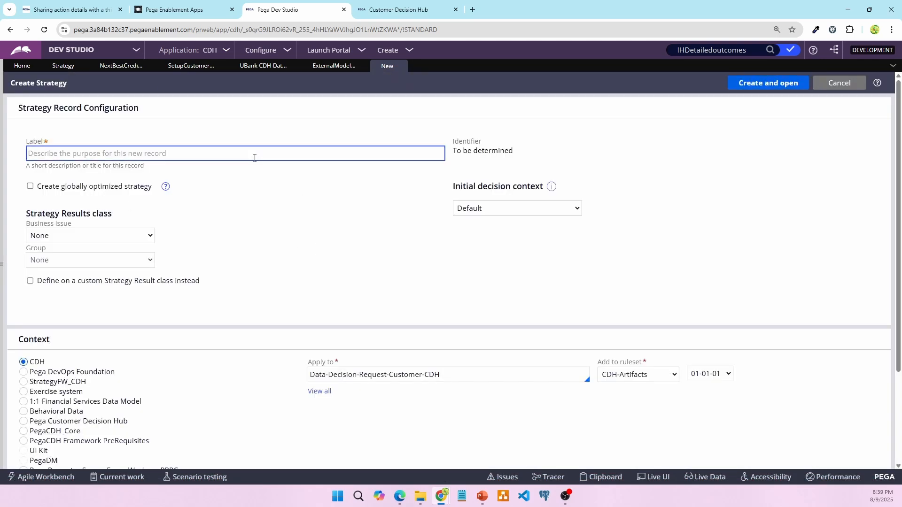
pyautogui.write('Final ')
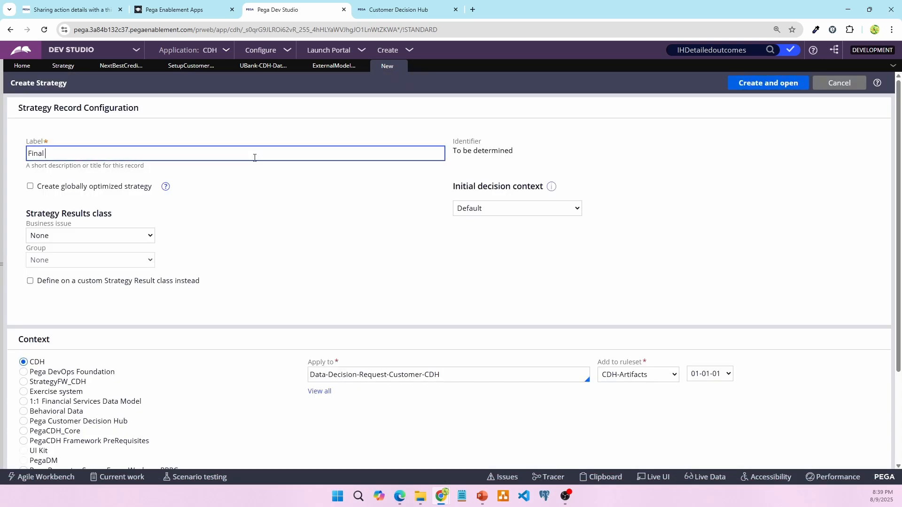
pyautogui.write('AS')
pyautogui.write('tivities')
pyautogui.press('Tab')
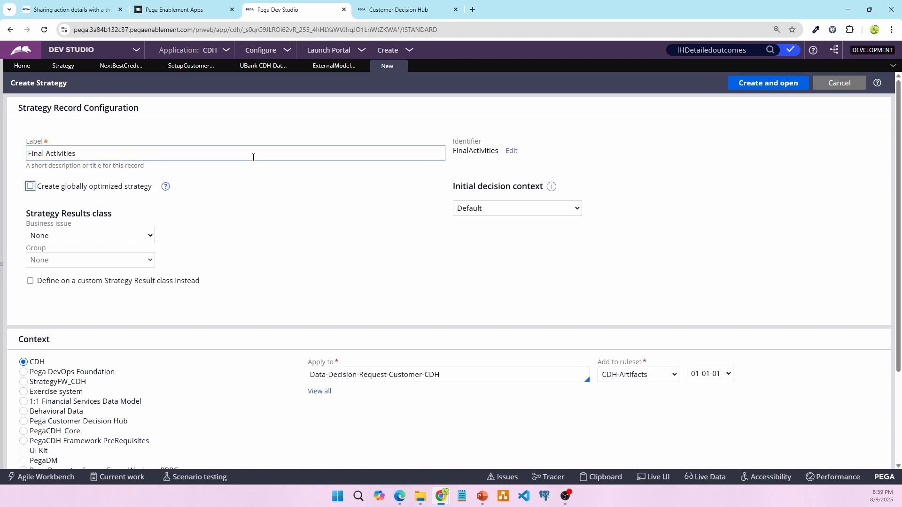
pyautogui.click(234, 135)
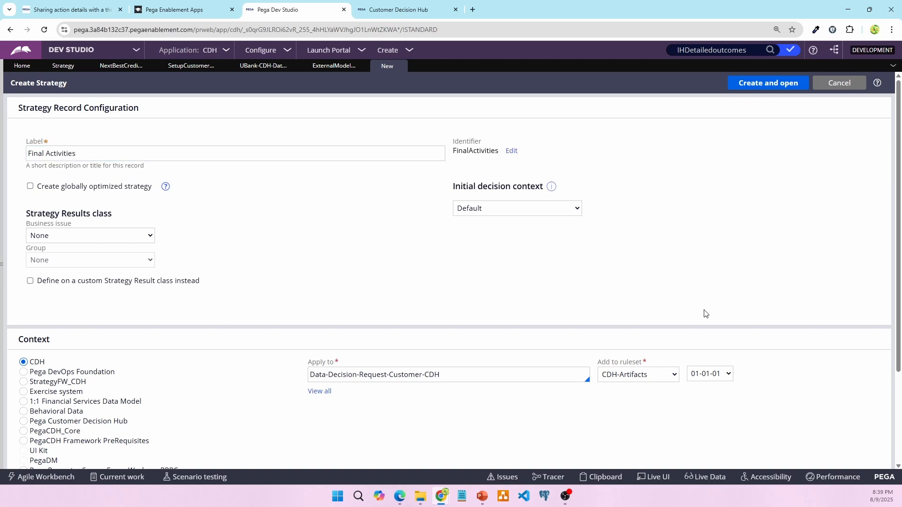
pyautogui.click(759, 84)
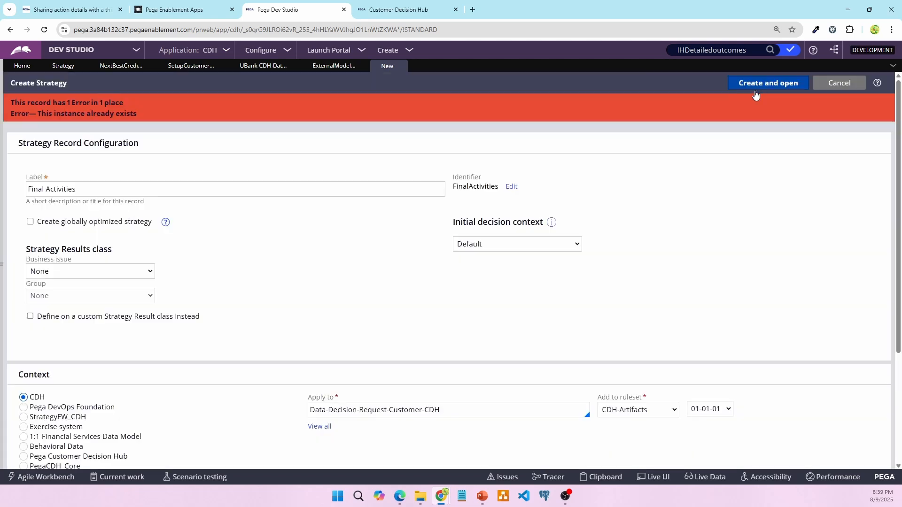
# Change the new strategy's label to Final Activities_V2, then create and open it
pyautogui.click(121, 193)
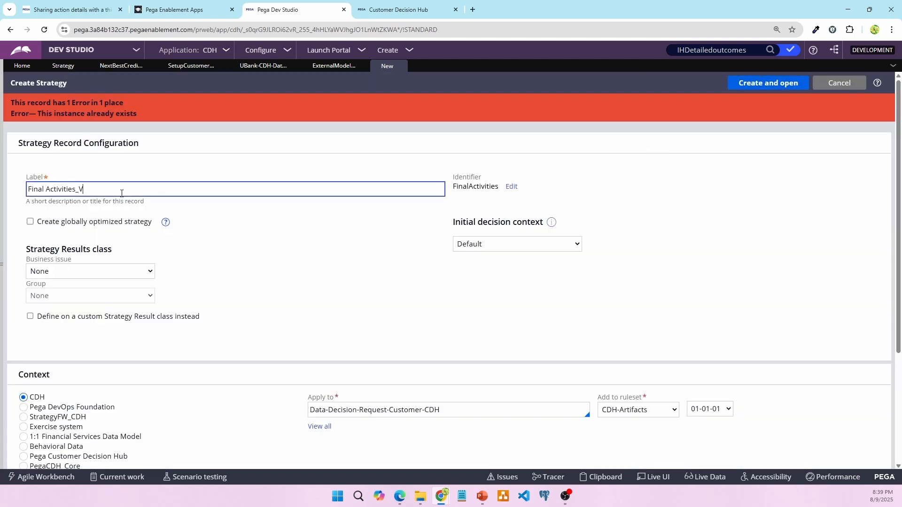
pyautogui.press('Tab')
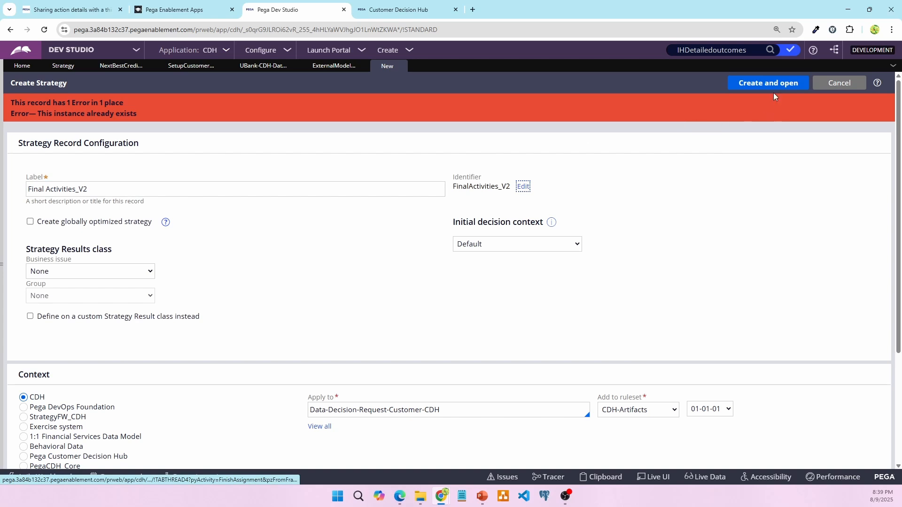
pyautogui.click(773, 89)
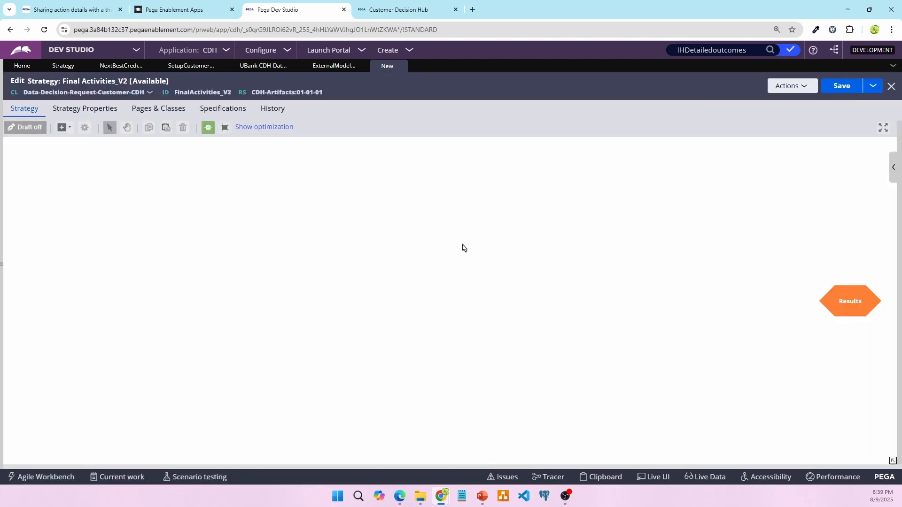
# Enable external input on the strategy canvas and move the External Input component well away from Results
pyautogui.rightClick(462, 248)
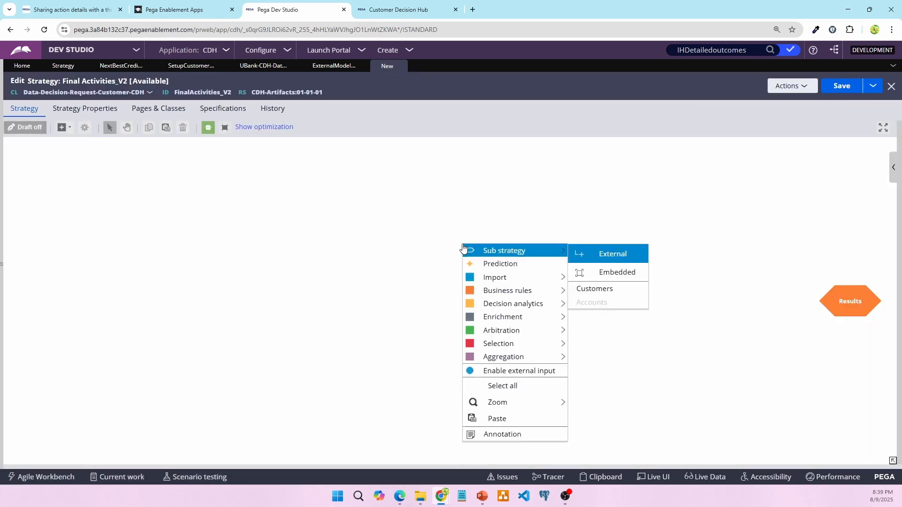
pyautogui.click(480, 372)
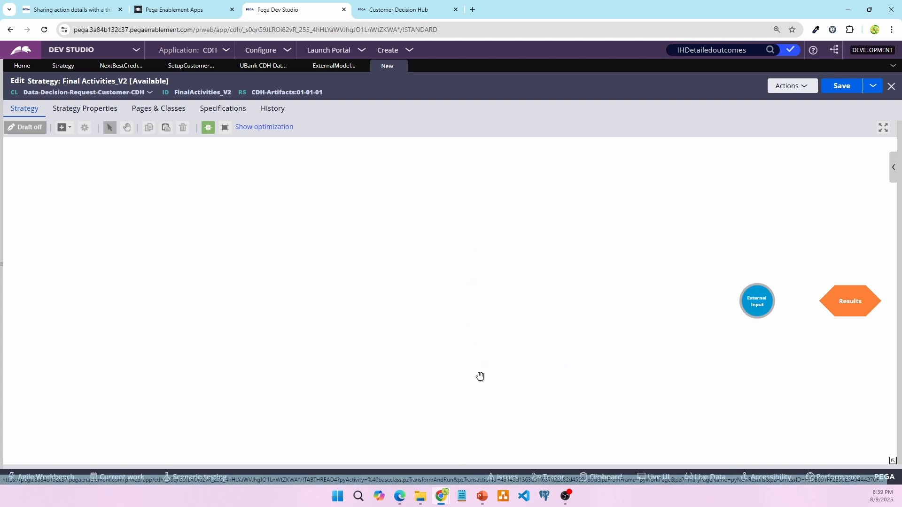
pyautogui.moveTo(755, 301); pyautogui.dragTo(527, 301)
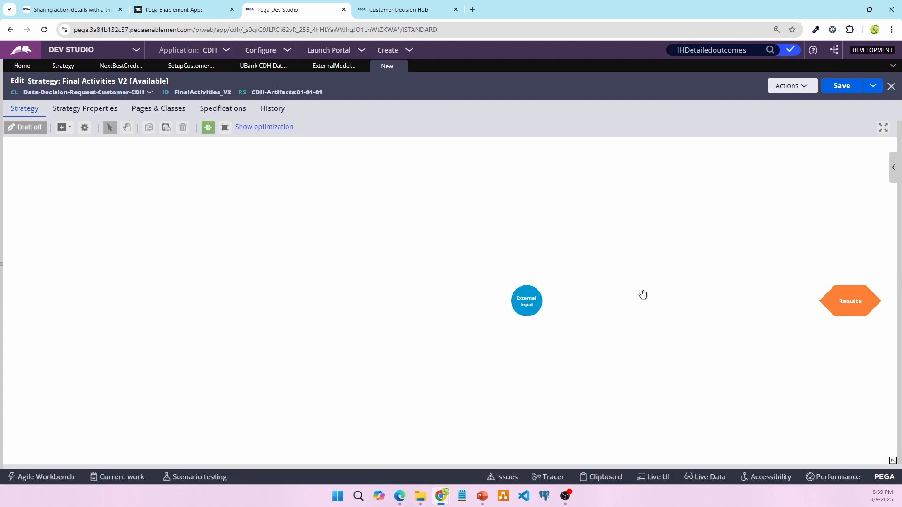
# Add a Group By component between External Input and Results, connect External Input to it, and open its properties
pyautogui.rightClick(642, 296)
pyautogui.moveTo(679, 174)
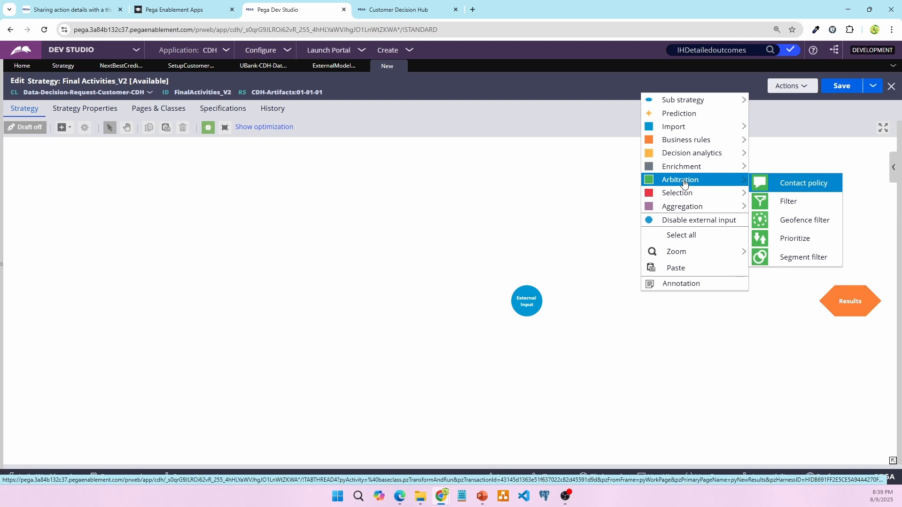
pyautogui.moveTo(685, 206)
pyautogui.click(791, 207)
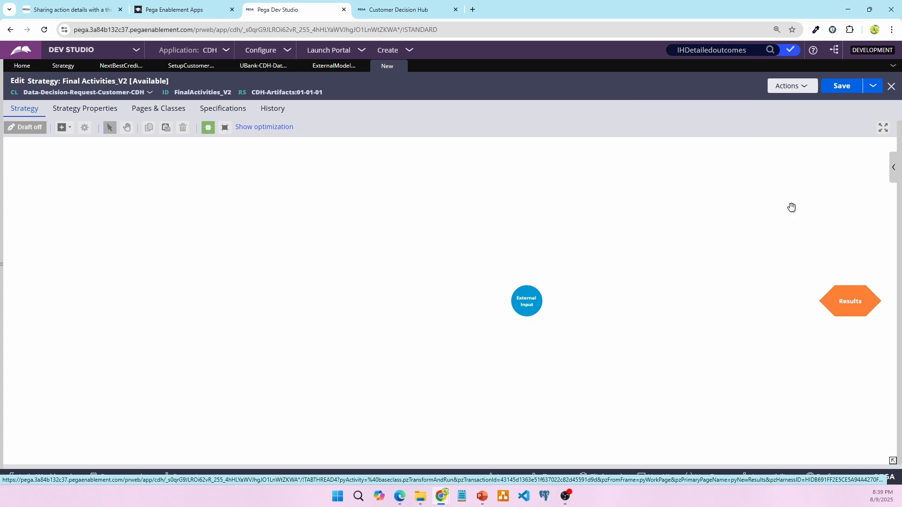
pyautogui.moveTo(553, 301); pyautogui.dragTo(632, 304)
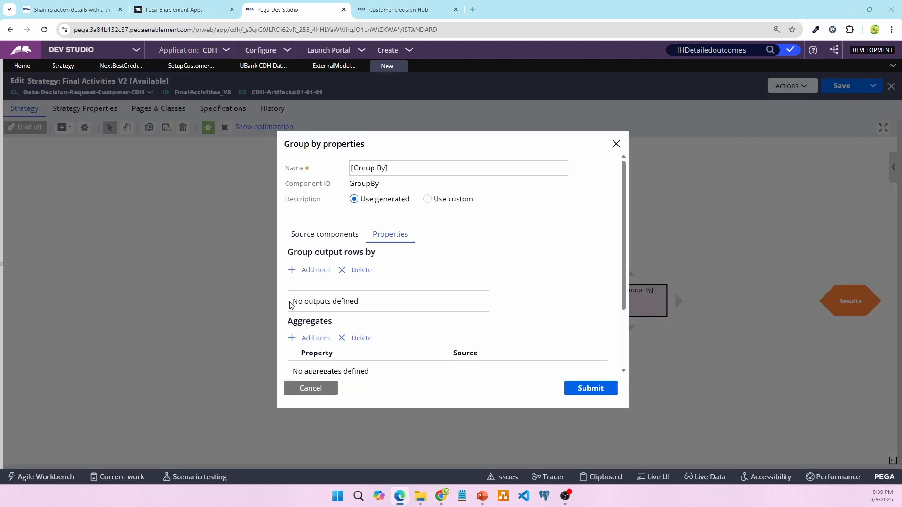
# Group the component's output rows by .pyIssue
pyautogui.scroll(-2, 383, 274)
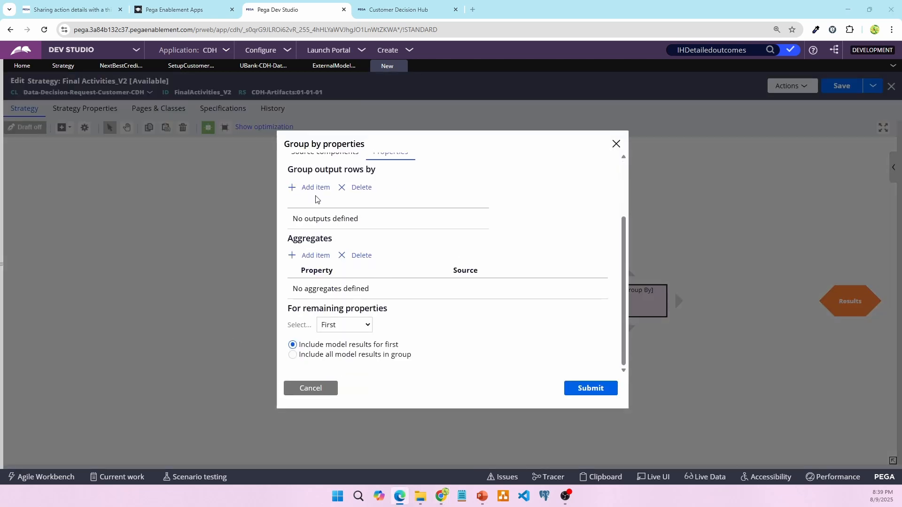
pyautogui.scroll(1, 306, 249)
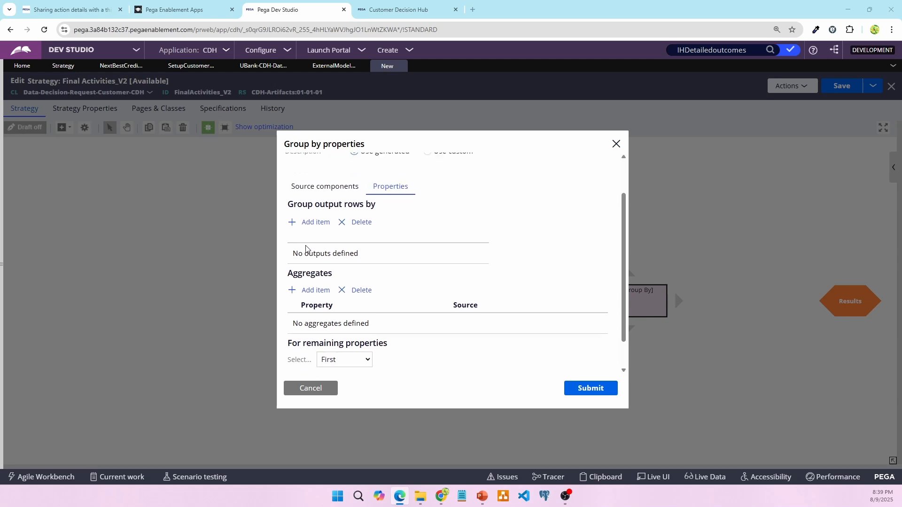
pyautogui.click(312, 234)
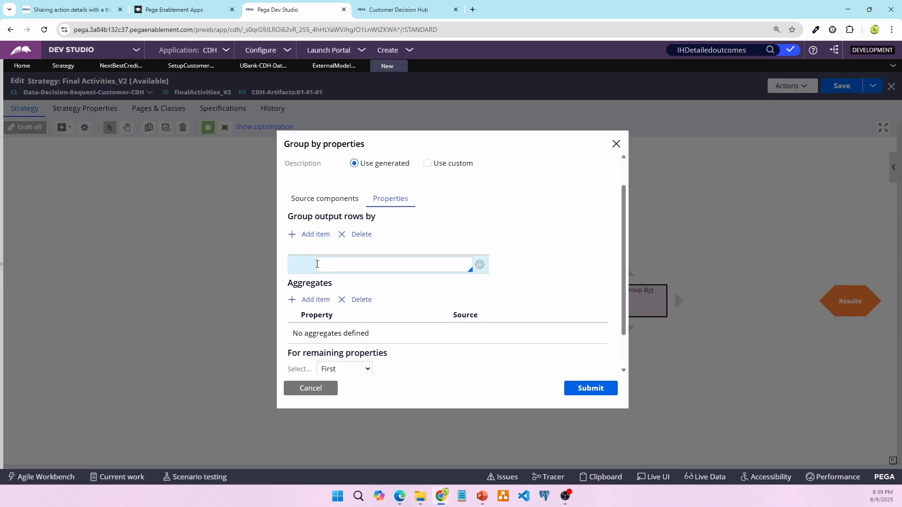
pyautogui.write('.pyIssue')
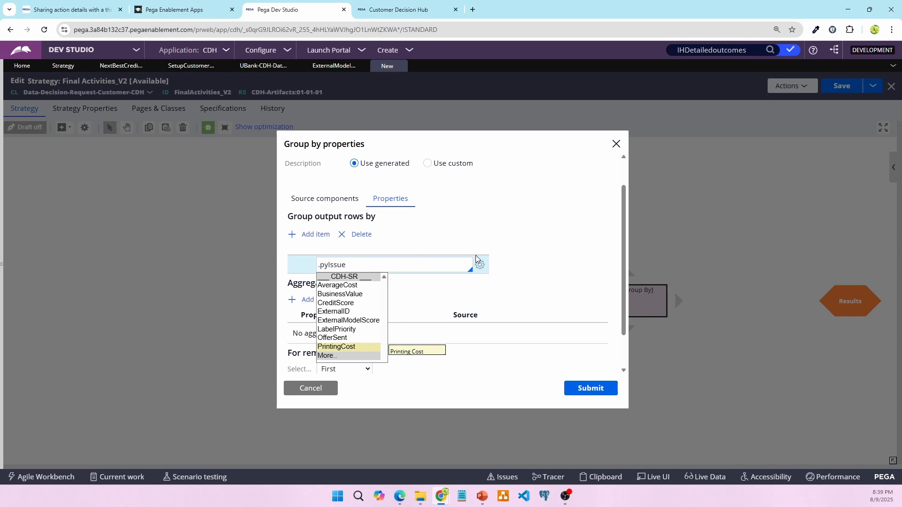
pyautogui.click(316, 300)
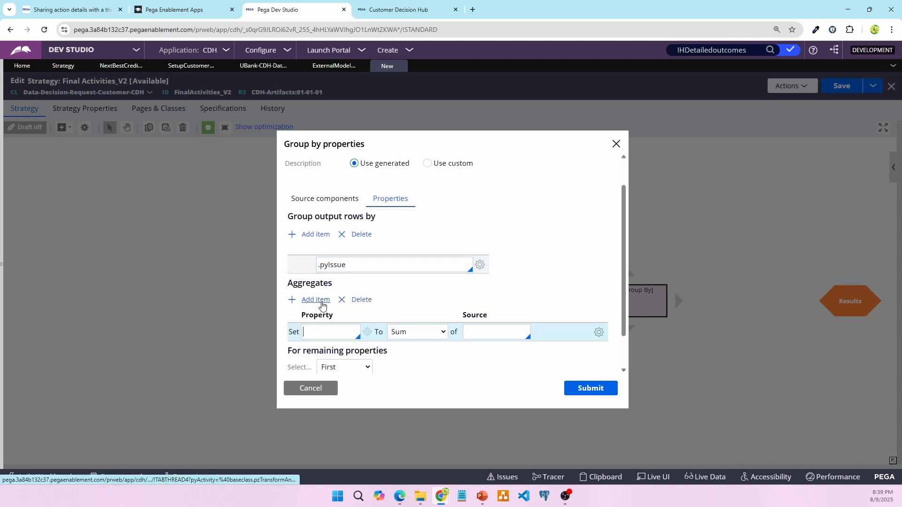
pyautogui.click(511, 335)
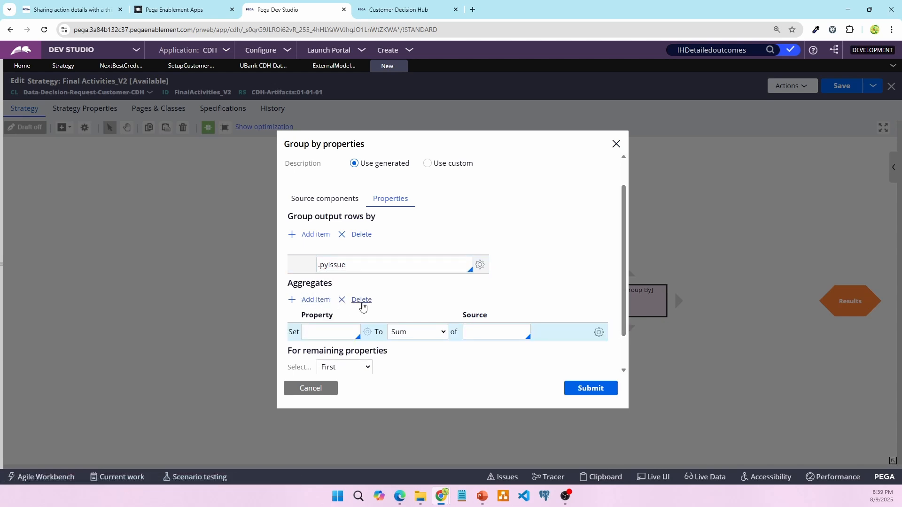
pyautogui.click(362, 300)
pyautogui.click(360, 261)
# Add .pyGroup as the second property for grouping the output rows
pyautogui.click(312, 235)
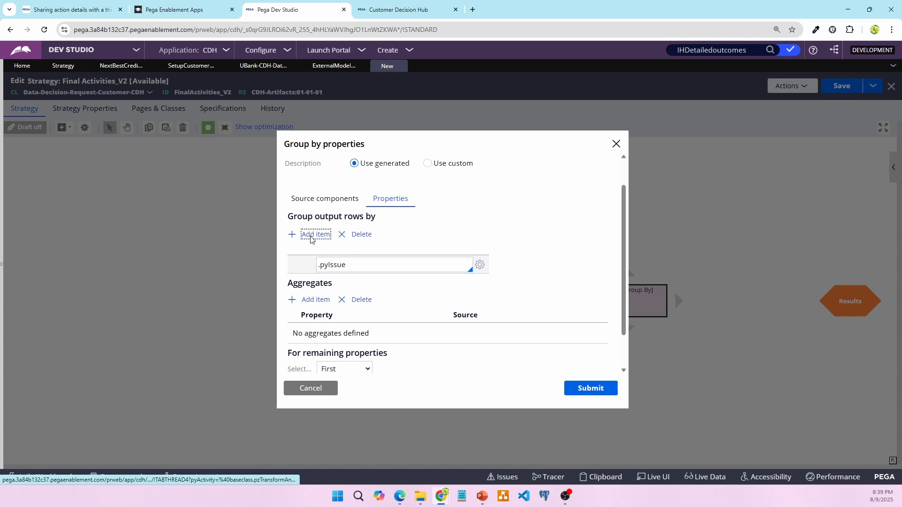
pyautogui.write('.pyGroup')
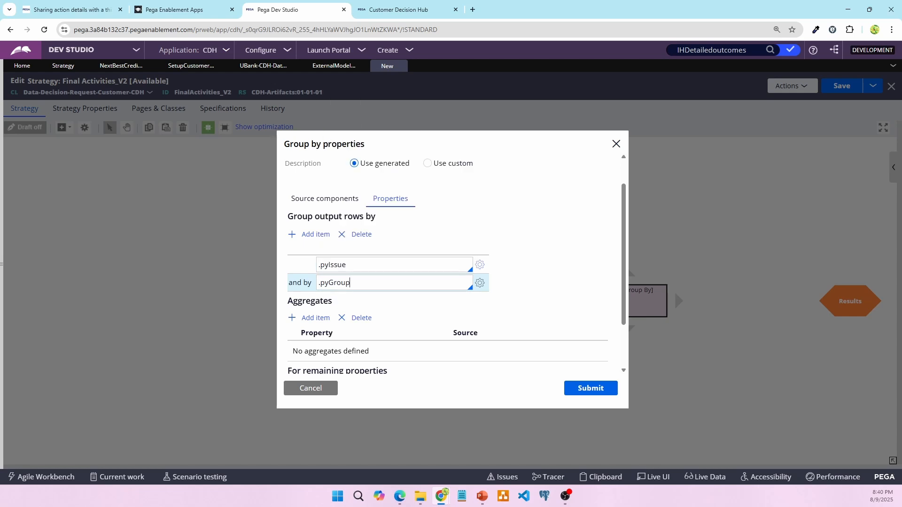
# Add an aggregate that sets .pyCount to Count
pyautogui.scroll(-1, 367, 293)
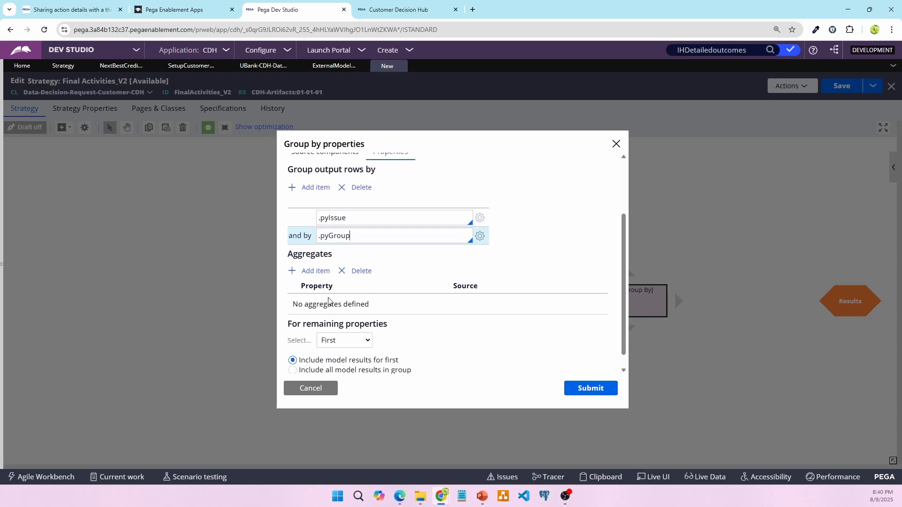
pyautogui.click(316, 272)
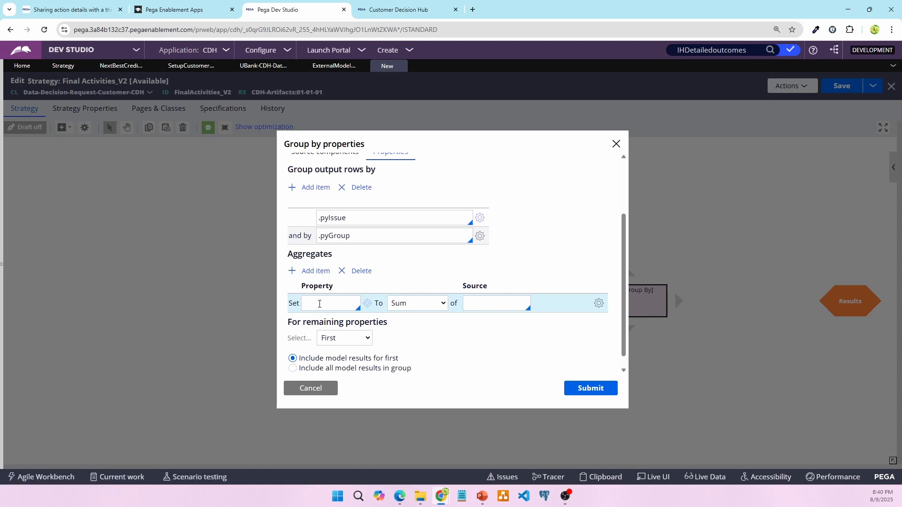
pyautogui.write('.pyCount')
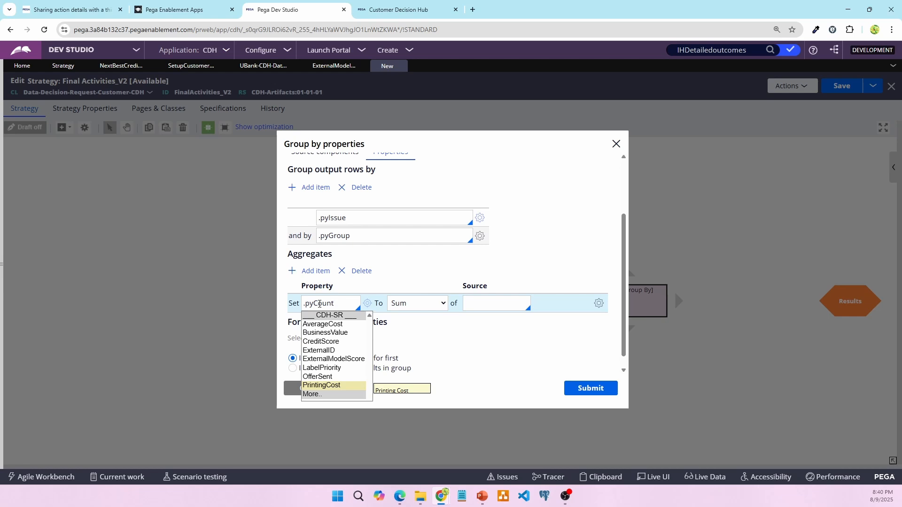
pyautogui.press('Down')
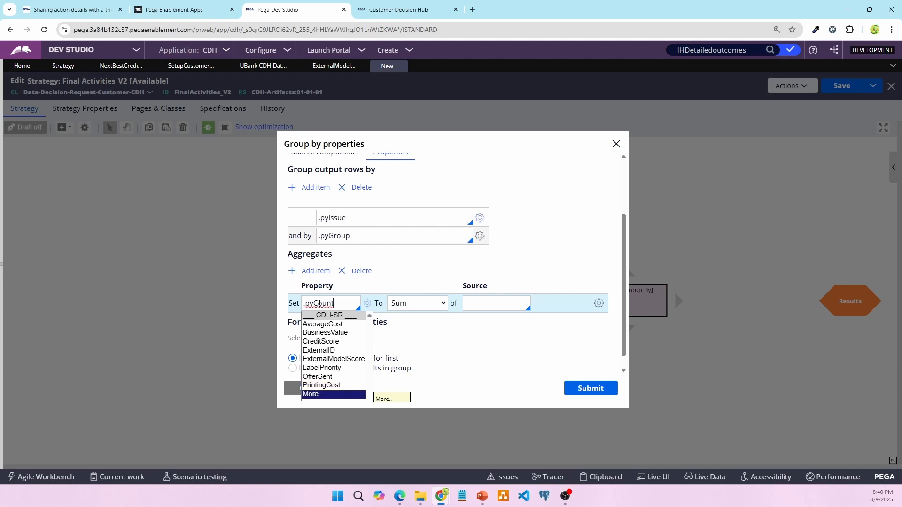
pyautogui.press('Return')
pyautogui.press('Return')
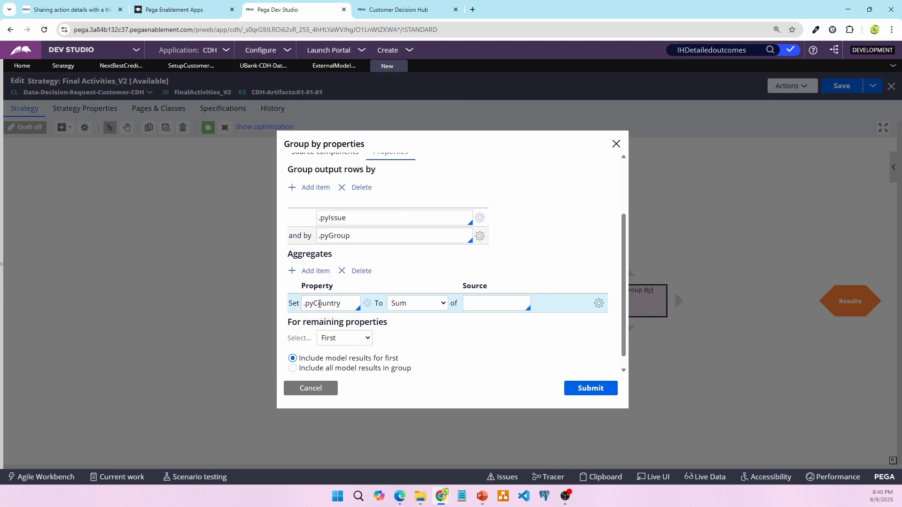
pyautogui.click(409, 303)
pyautogui.click(408, 333)
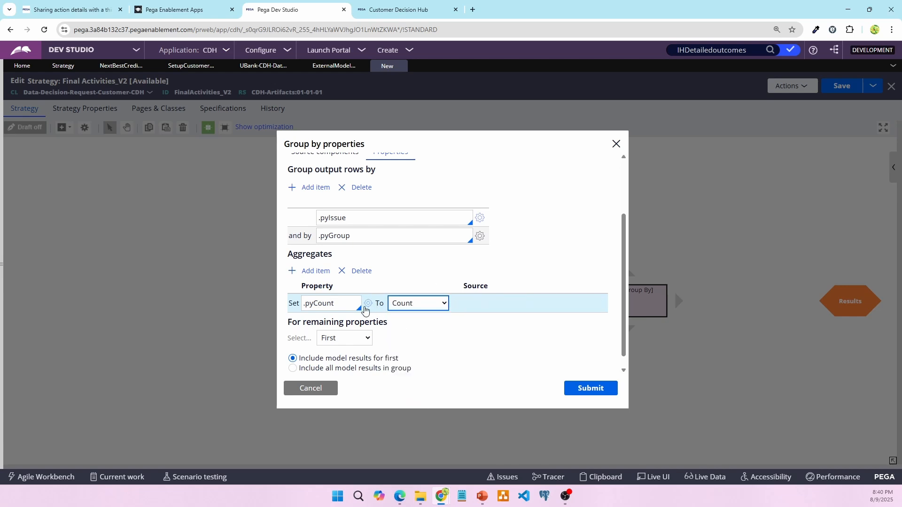
pyautogui.click(344, 306)
pyautogui.click(361, 339)
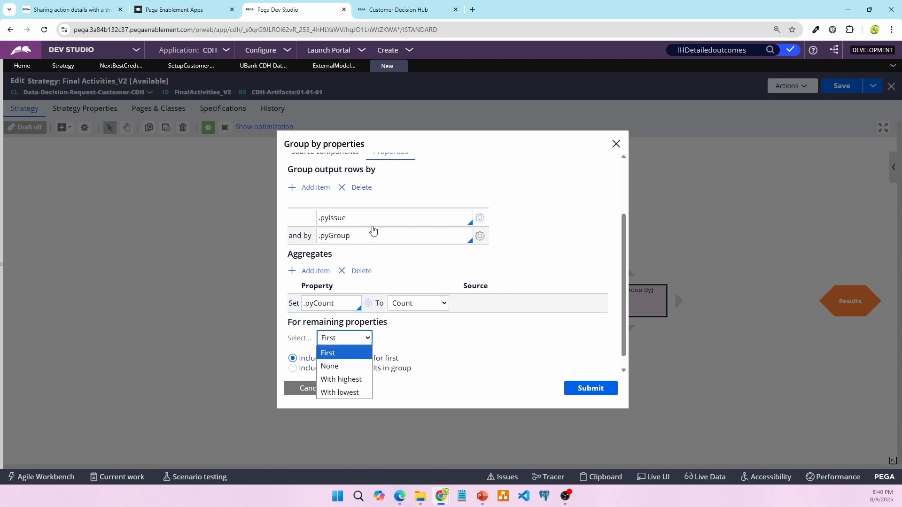
pyautogui.click(374, 220)
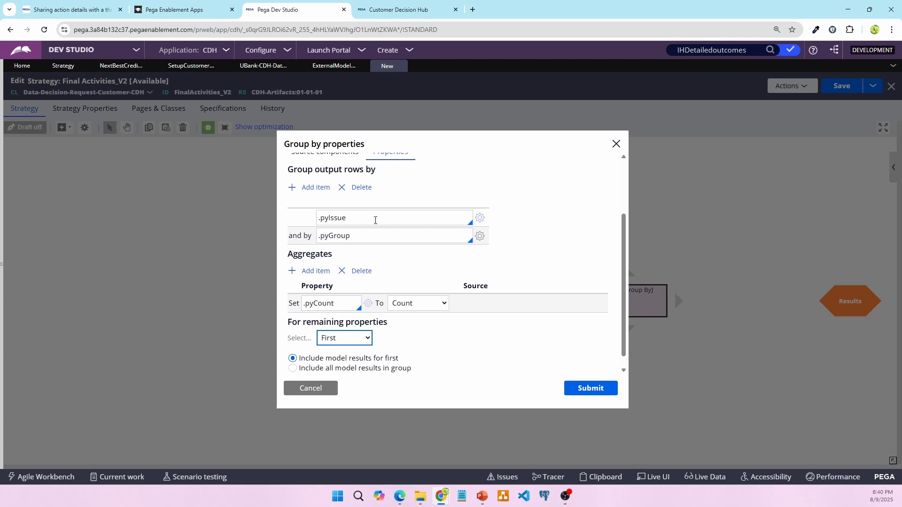
# Set the Group By component to select the remaining properties With highest
pyautogui.click(376, 221)
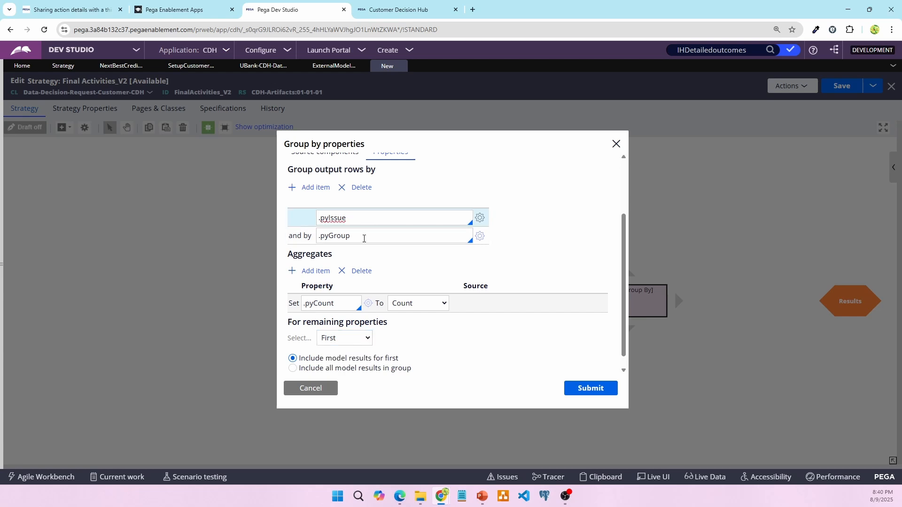
pyautogui.click(342, 343)
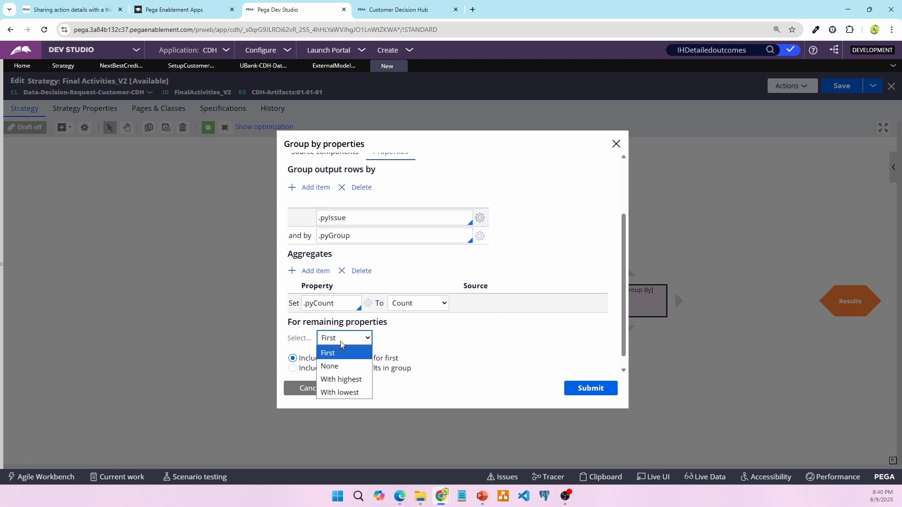
pyautogui.click(341, 379)
# Try to build .BusinessValue * .ExternalModelScore in the expression builder for the With highest selection and submit the Group By properties
pyautogui.click(471, 339)
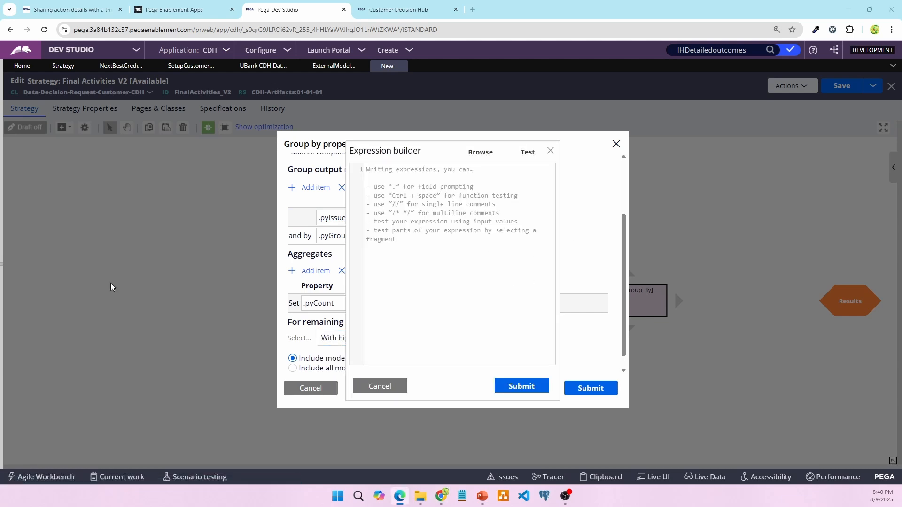
pyautogui.write('.bu')
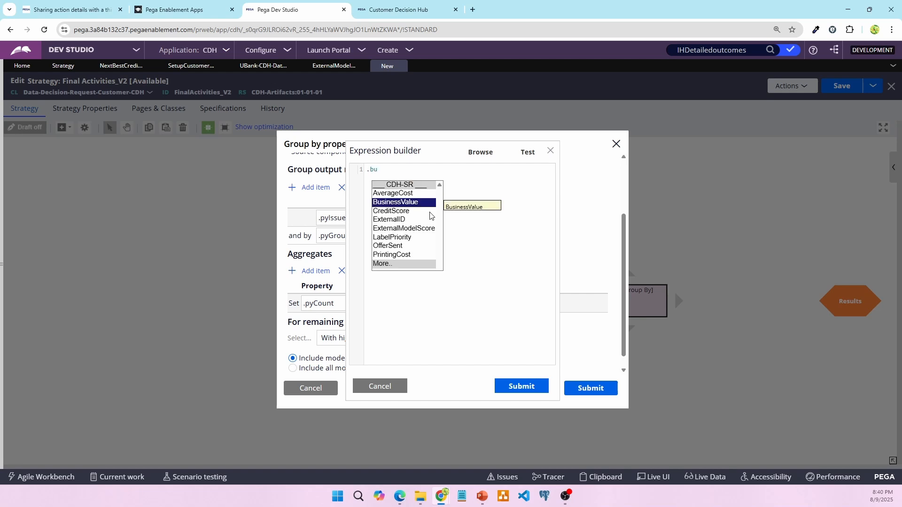
pyautogui.write('sines')
pyautogui.press('Return')
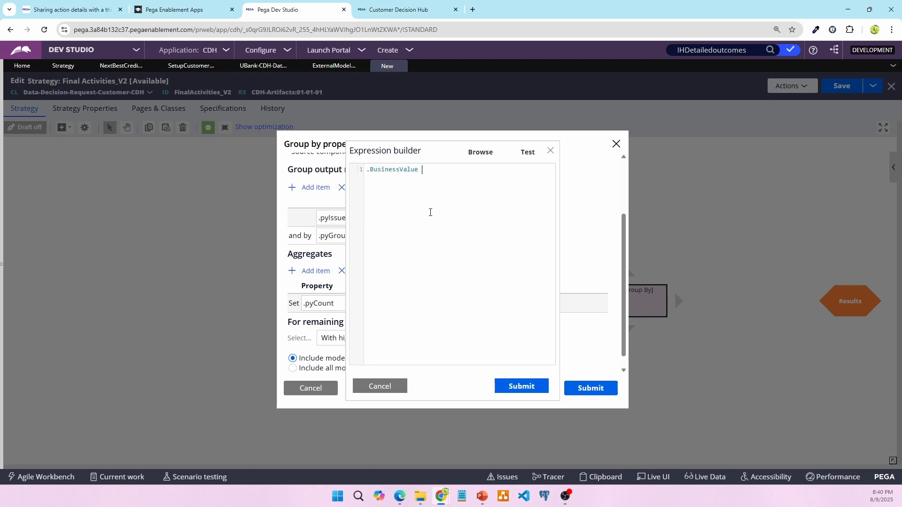
pyautogui.write('* .externa')
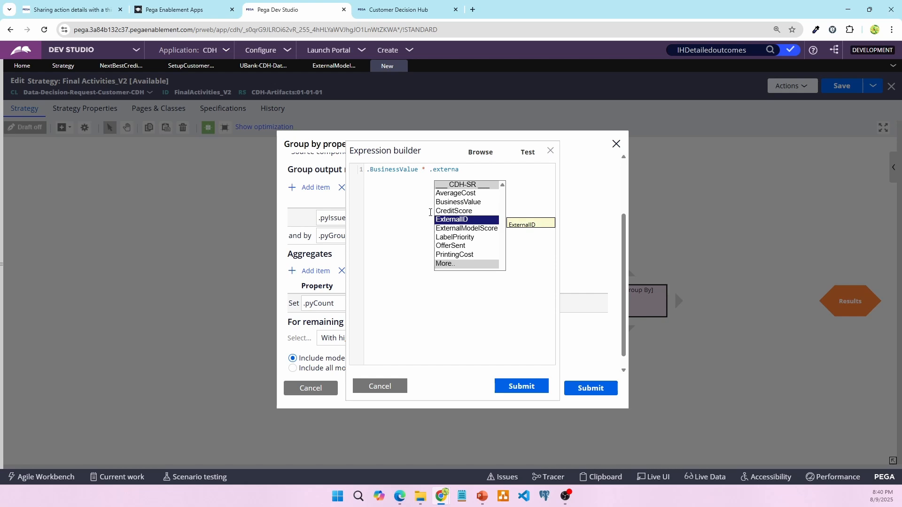
pyautogui.press('Down')
pyautogui.press('Return')
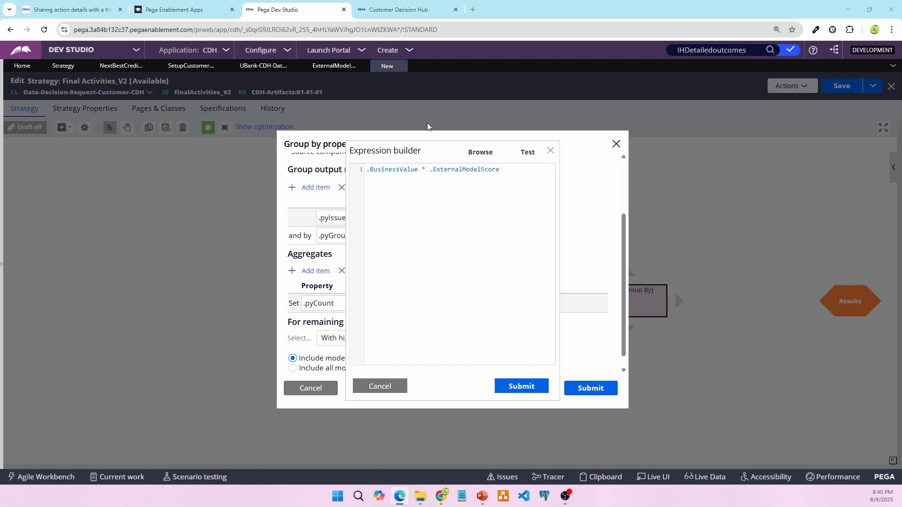
pyautogui.click(516, 168)
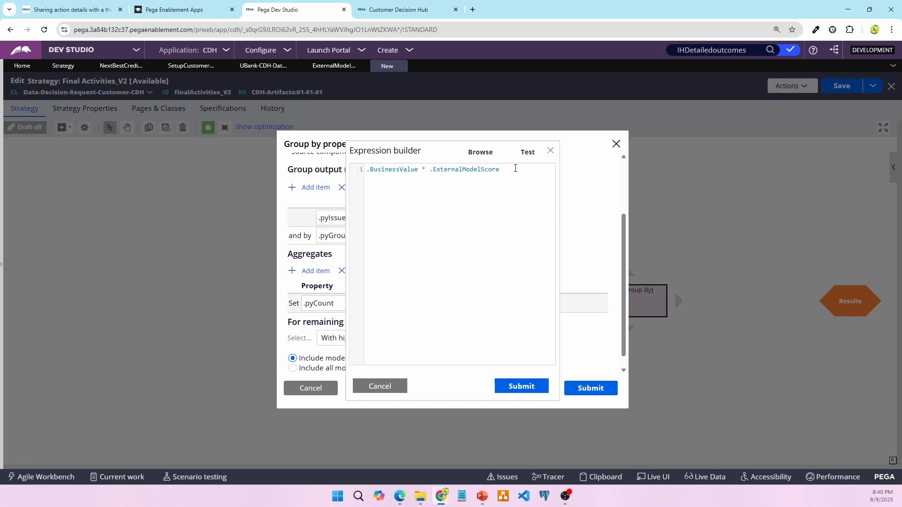
pyautogui.click(520, 388)
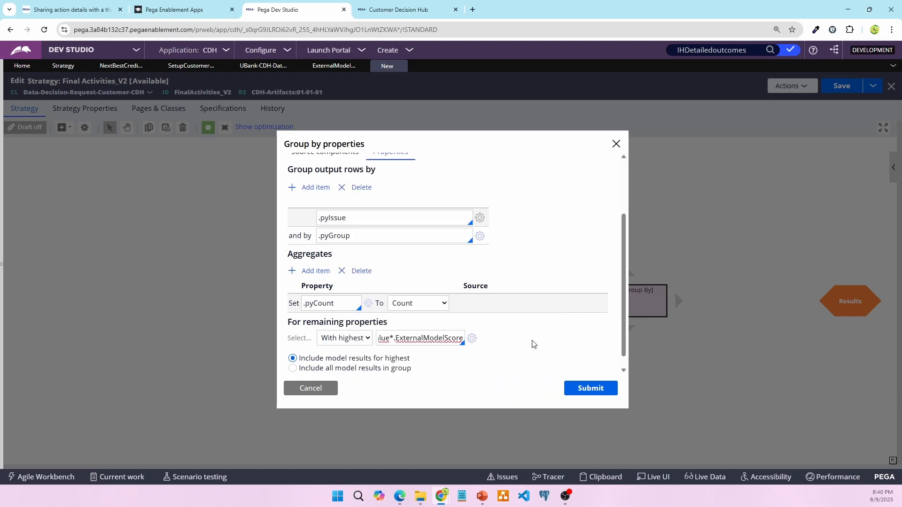
pyautogui.click(587, 394)
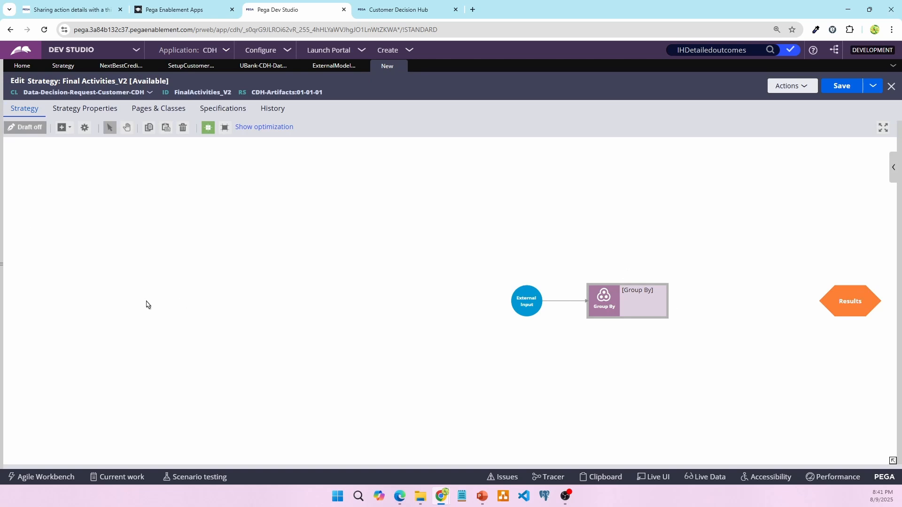
# Reopen the Group By properties and enter .BusinessValue * .ExternalModelScore directly as the With highest expression
pyautogui.click(627, 299)
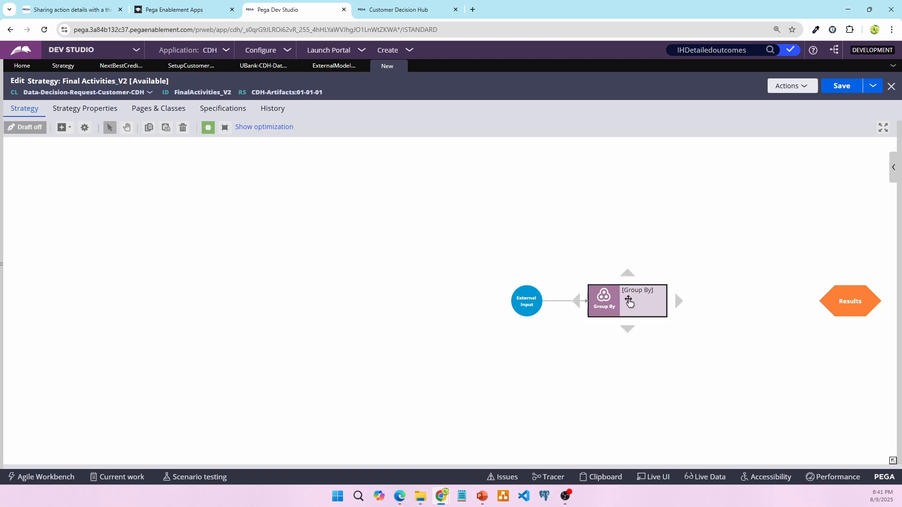
pyautogui.doubleClick(636, 293)
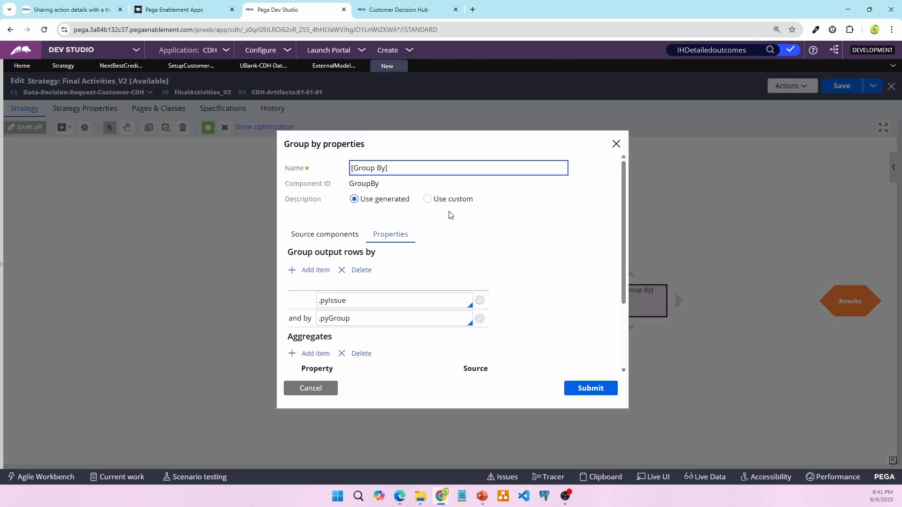
pyautogui.scroll(-3, 437, 350)
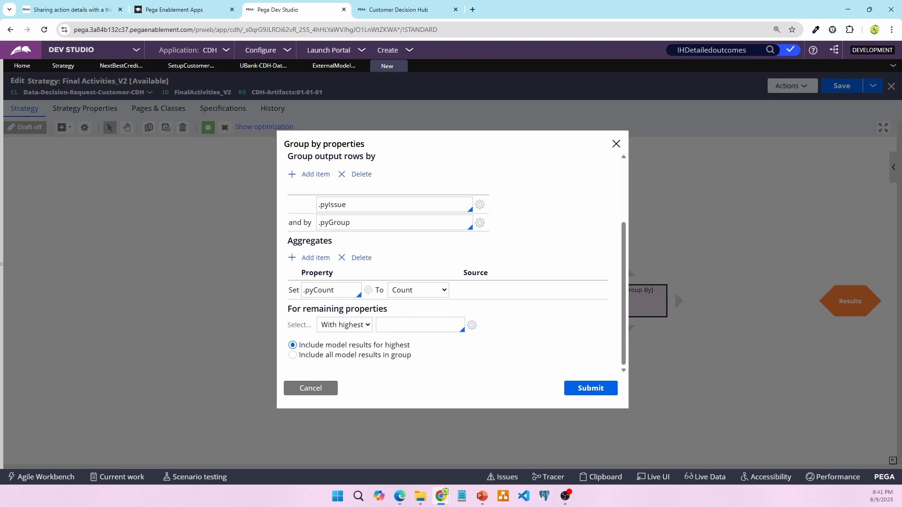
pyautogui.hotkey('alt', 'Tab')
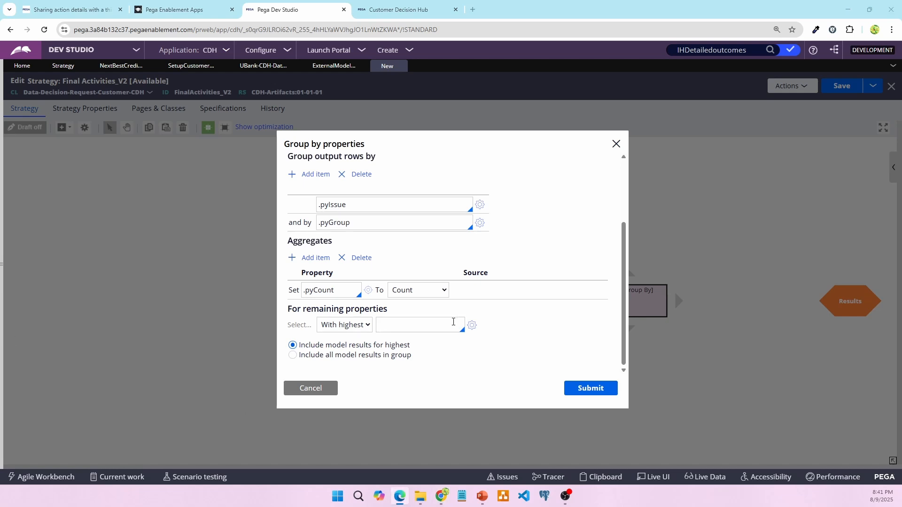
pyautogui.click(453, 322)
pyautogui.write('.BusinessValue * .ExternalModelScore')
pyautogui.click(456, 387)
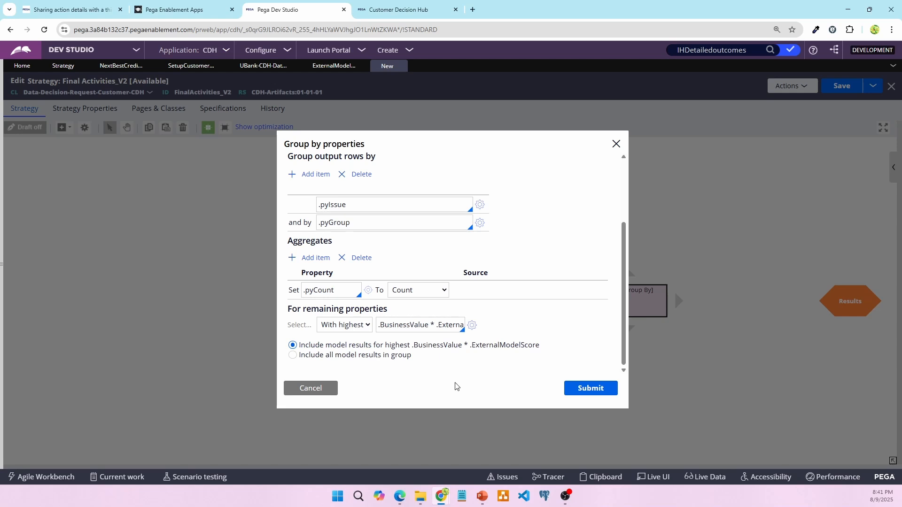
# Name the Group By component One Action Per Issue And Group and submit its properties
pyautogui.scroll(1, 447, 358)
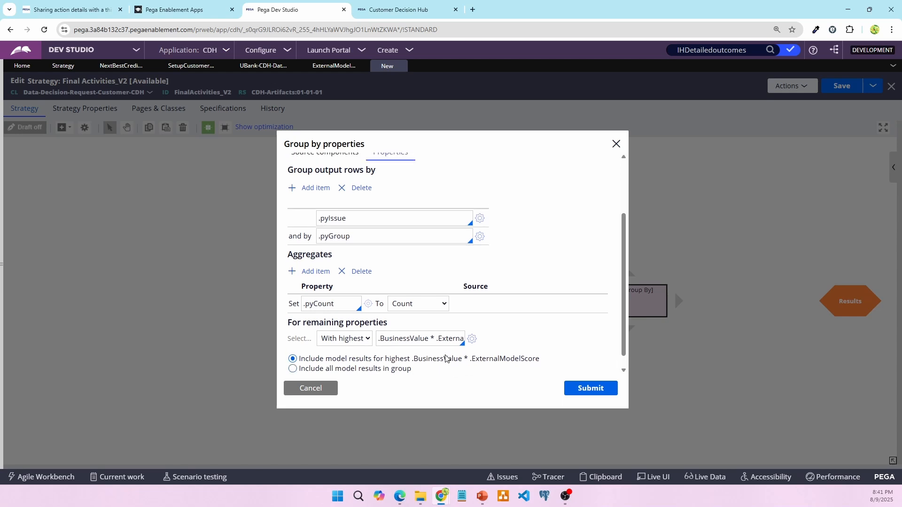
pyautogui.scroll(3, 446, 359)
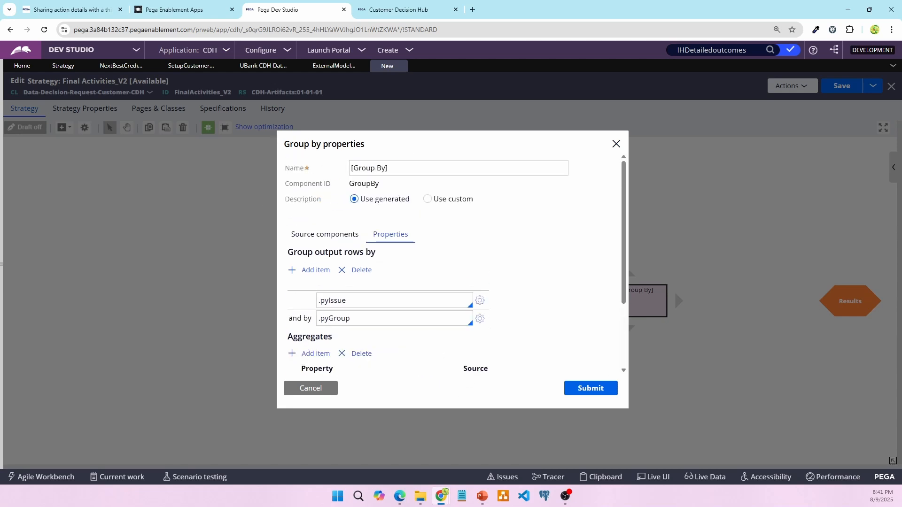
pyautogui.hotkey('alt', 'Tab')
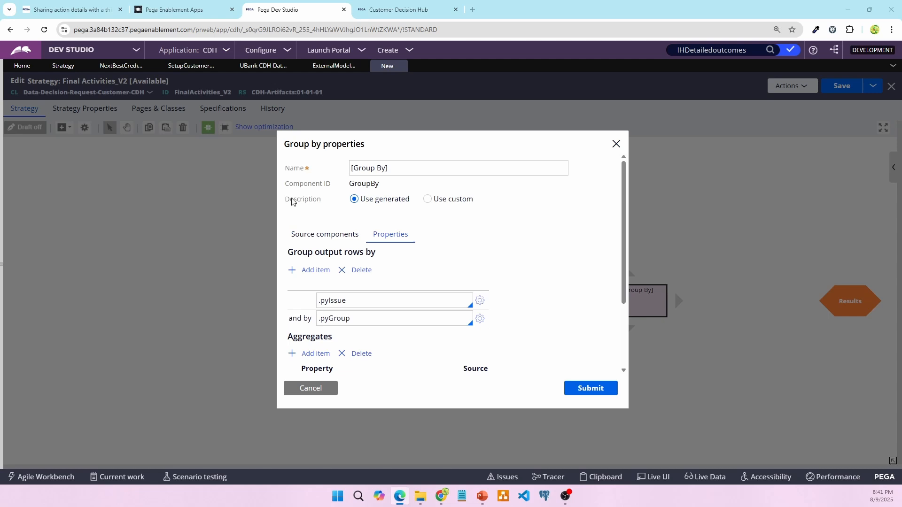
pyautogui.click(408, 170)
pyautogui.hotkey('ctrl', 'a')
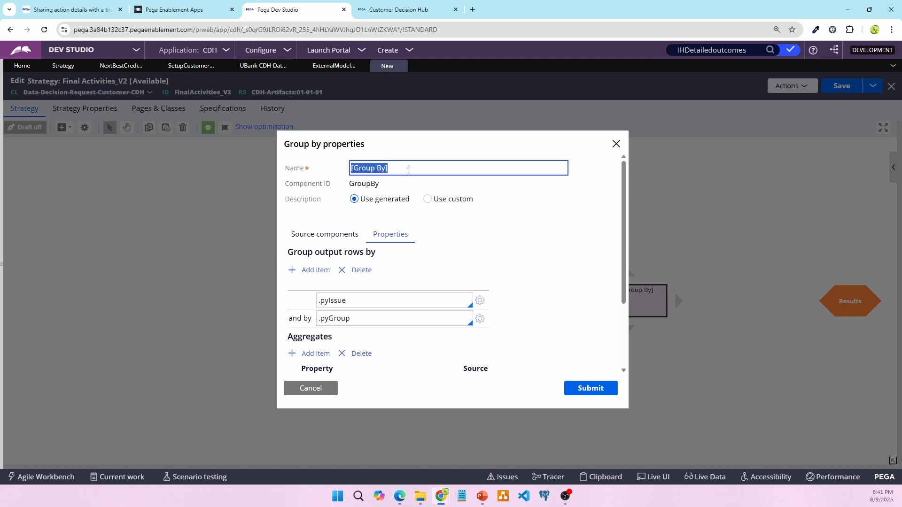
pyautogui.write('One Action Per Issue And')
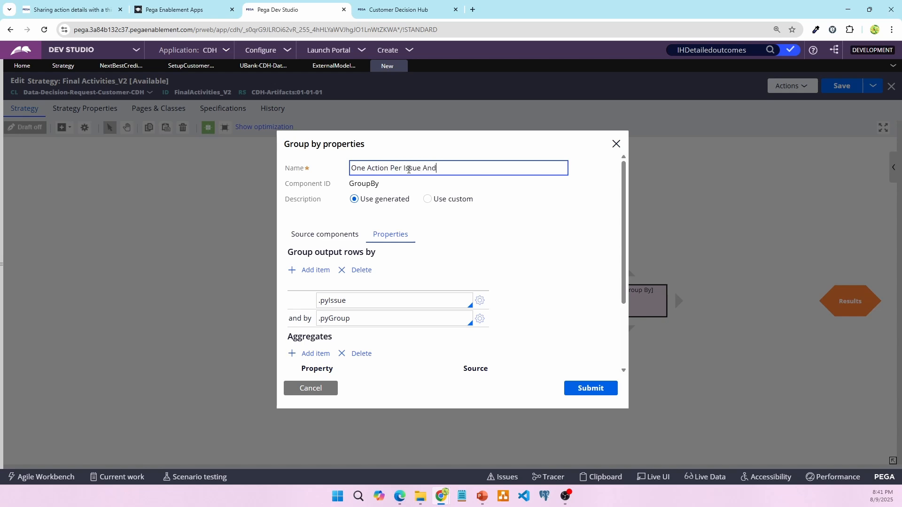
pyautogui.press('Tab')
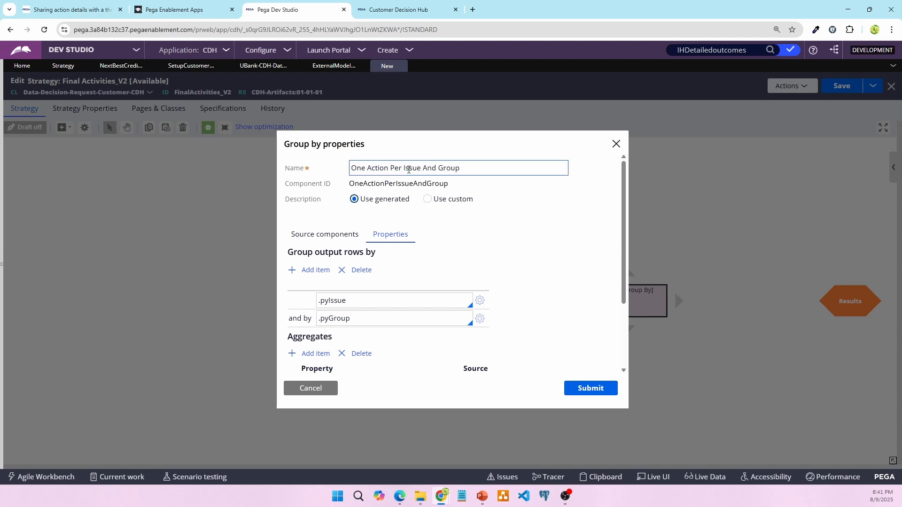
pyautogui.click(591, 388)
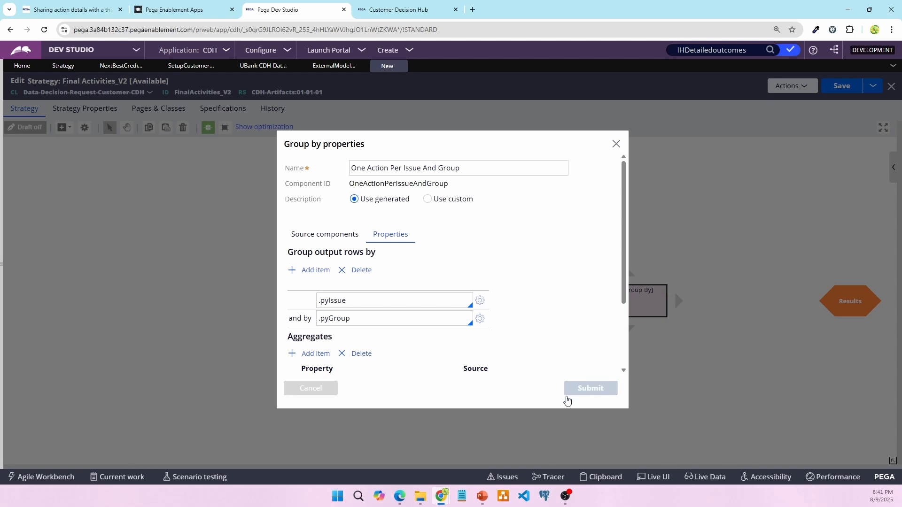
# Connect the One Action Per Issue And Group component to Results and save the strategy
pyautogui.moveTo(678, 301); pyautogui.dragTo(840, 322)
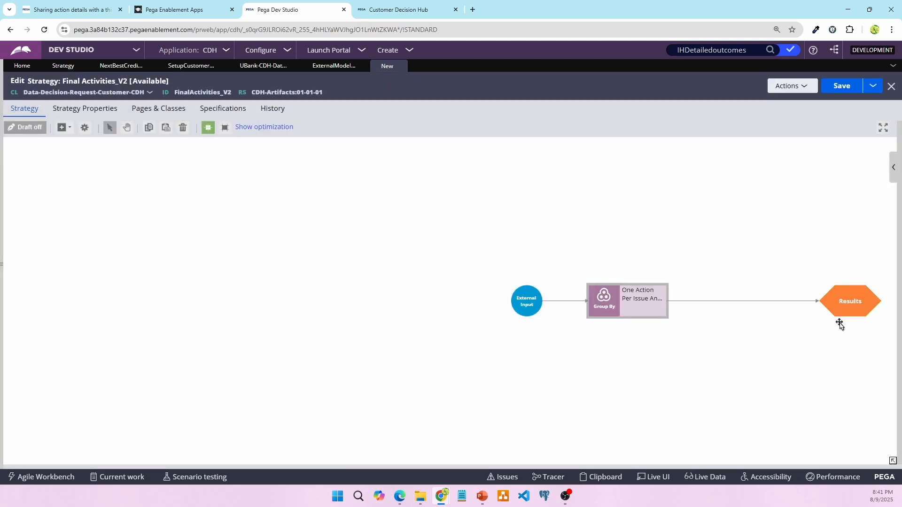
pyautogui.click(832, 94)
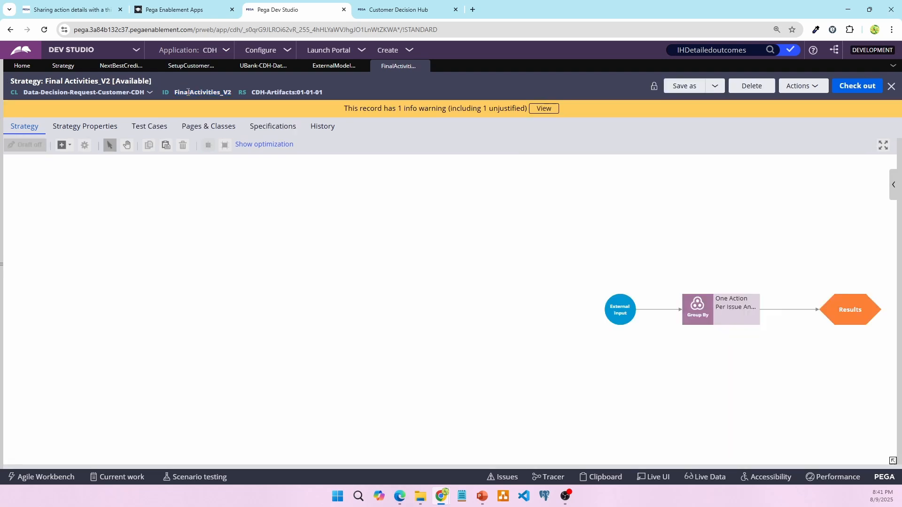
# Copy the FinalActivities_V2 strategy ID and delete the connection into Results in the NextBestCreditCard_V3 strategy
pyautogui.doubleClick(188, 92)
pyautogui.hotkey('ctrl', 'c')
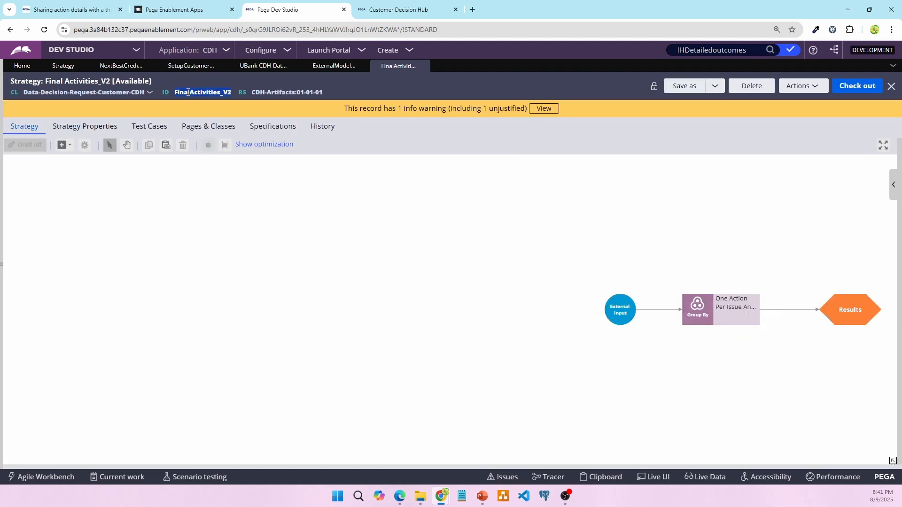
pyautogui.click(117, 66)
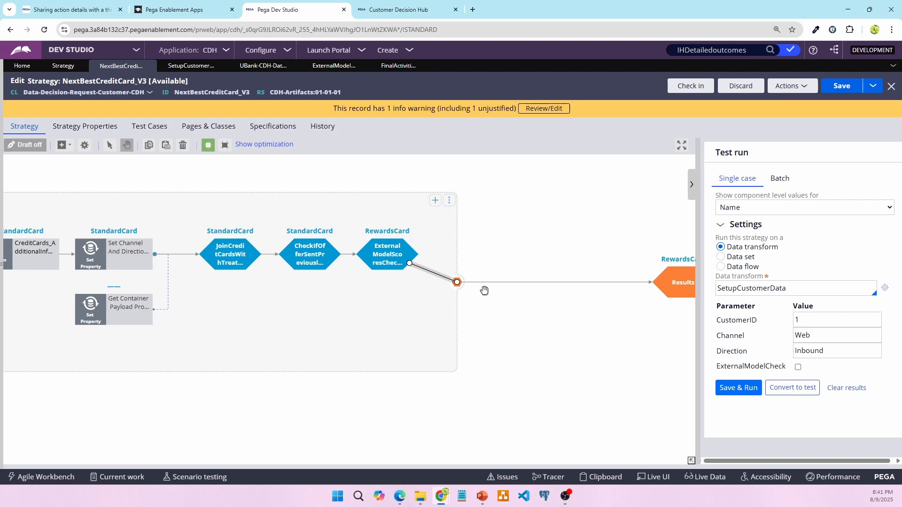
pyautogui.click(461, 275)
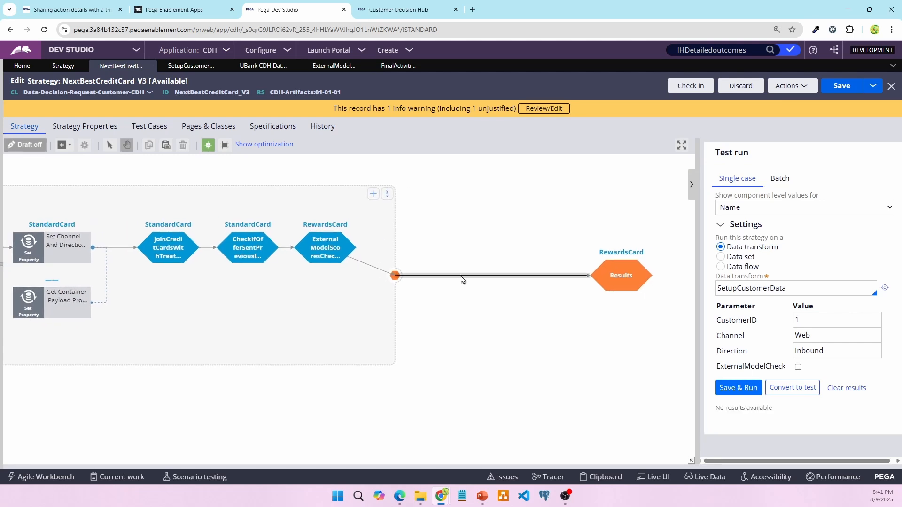
pyautogui.press('Delete')
# Add an external sub strategy component before Results and connect the embedded strategy's output to it
pyautogui.rightClick(444, 266)
pyautogui.moveTo(462, 268)
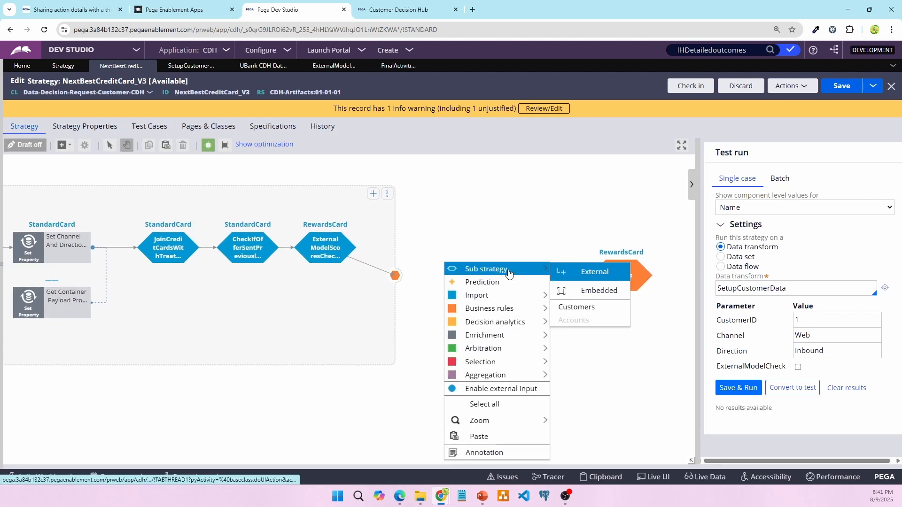
pyautogui.click(590, 270)
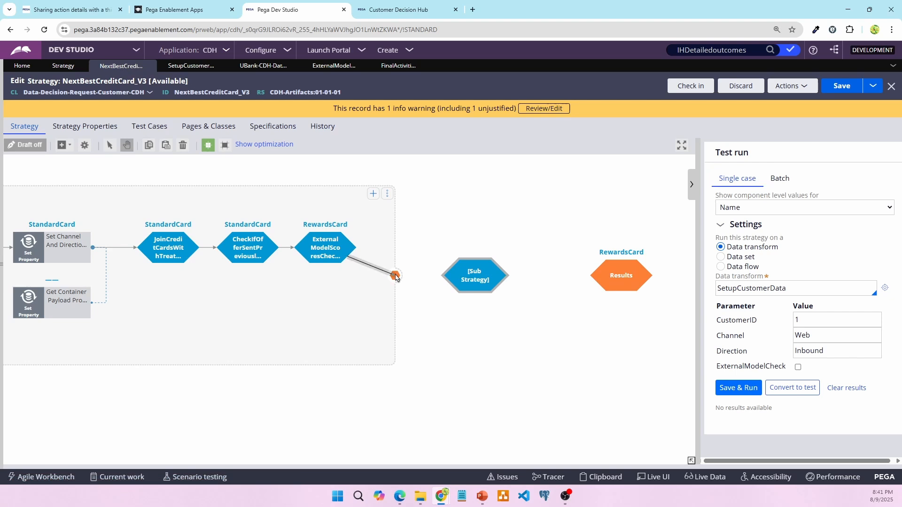
pyautogui.moveTo(396, 277); pyautogui.dragTo(474, 275)
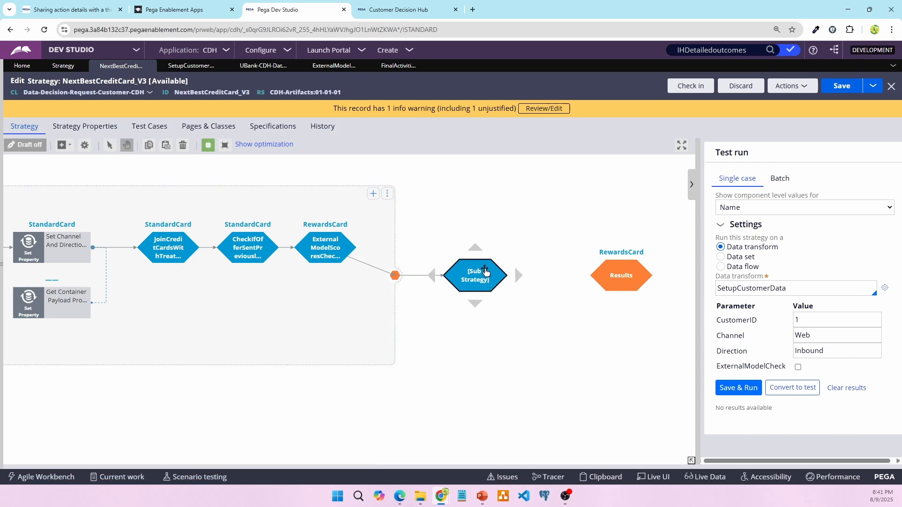
# Set the sub strategy component's external strategy to FinalActivities_V2 and submit its properties
pyautogui.doubleClick(485, 272)
pyautogui.click(438, 270)
pyautogui.hotkey('ctrl', 'v')
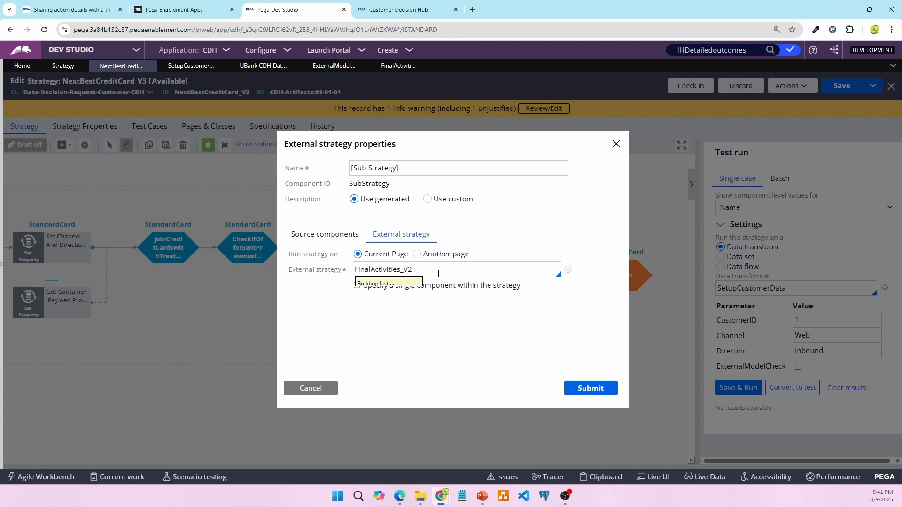
pyautogui.press('Return')
pyautogui.click(585, 391)
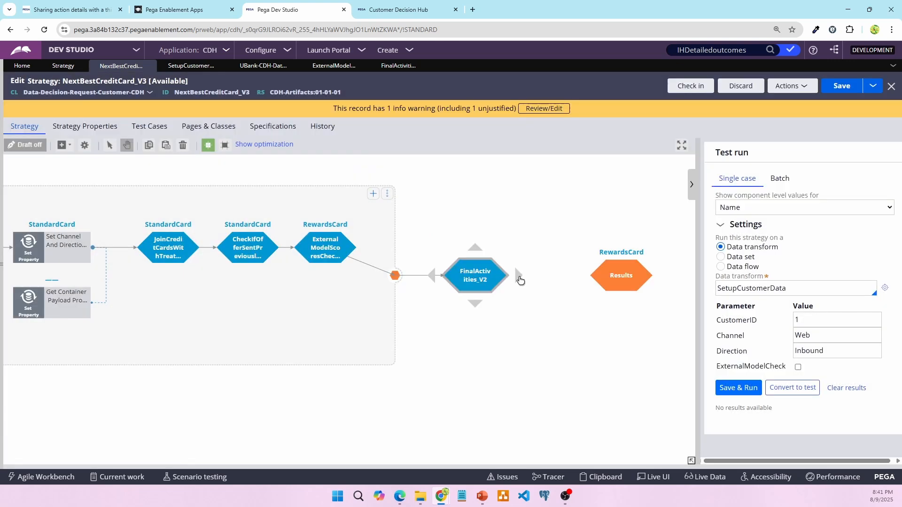
# Connect FinalActivities_V2 to Results, moving Results closer to it, and save and run the strategy test
pyautogui.moveTo(520, 280); pyautogui.dragTo(622, 277)
pyautogui.click(737, 392)
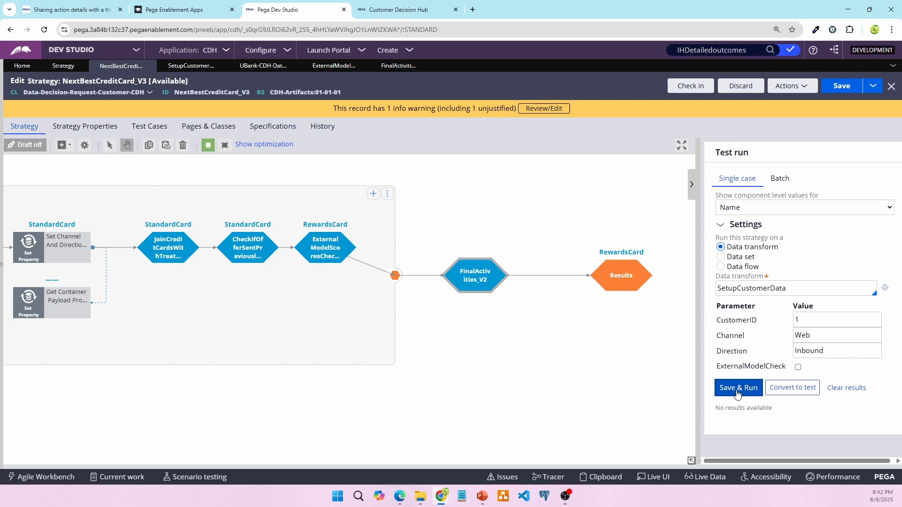
pyautogui.moveTo(537, 290); pyautogui.dragTo(551, 284)
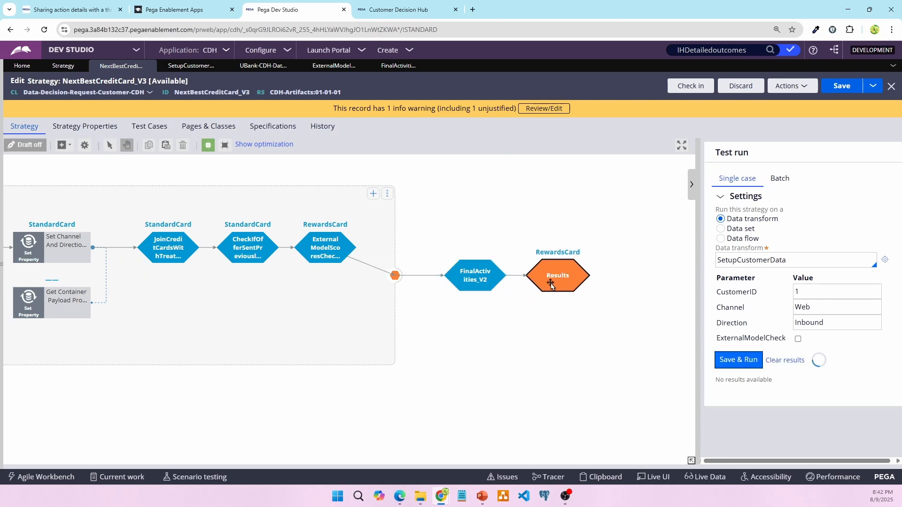
pyautogui.click(552, 285)
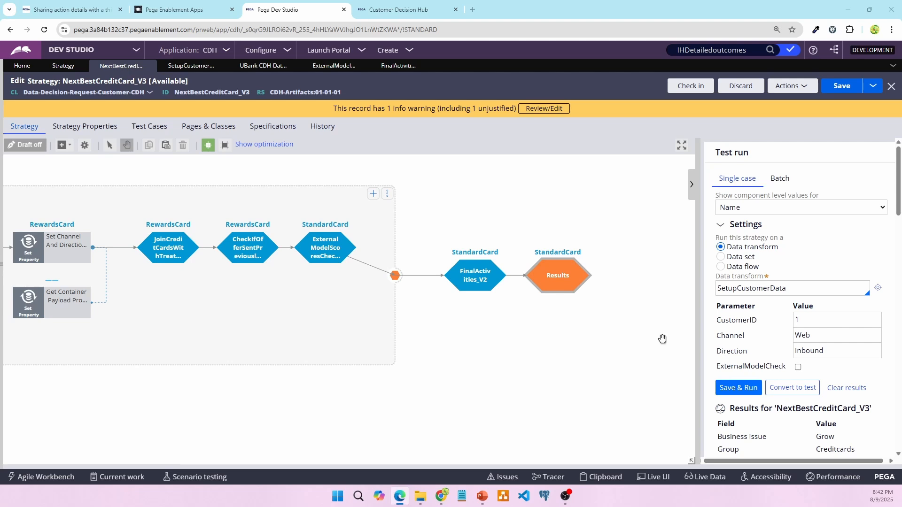
# Compare the test run results of the external model scores sub strategy, across both result pages, with those of FinalActivities_V2
pyautogui.scroll(-1, 804, 282)
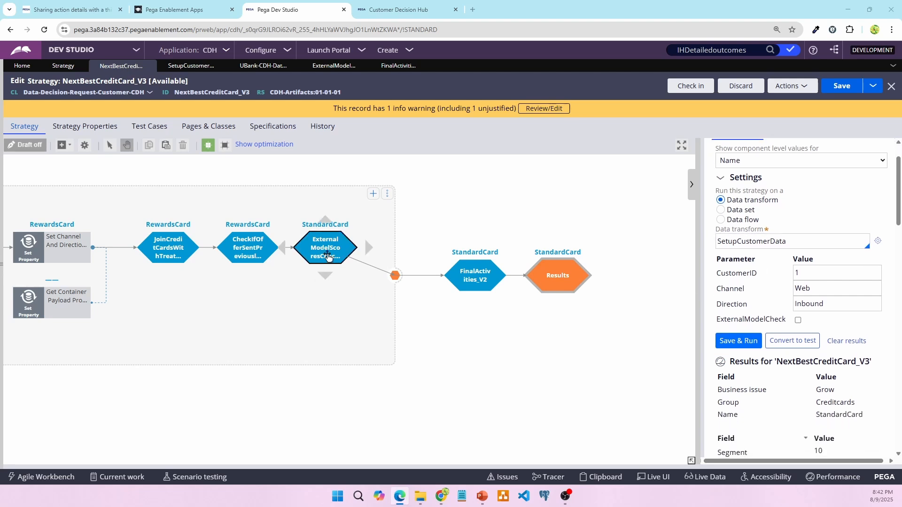
pyautogui.click(328, 255)
pyautogui.scroll(-1, 869, 357)
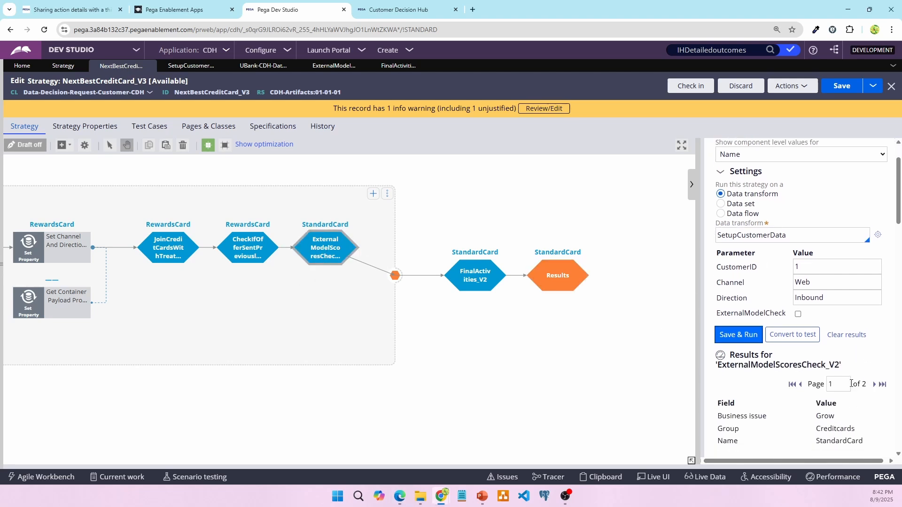
pyautogui.click(875, 344)
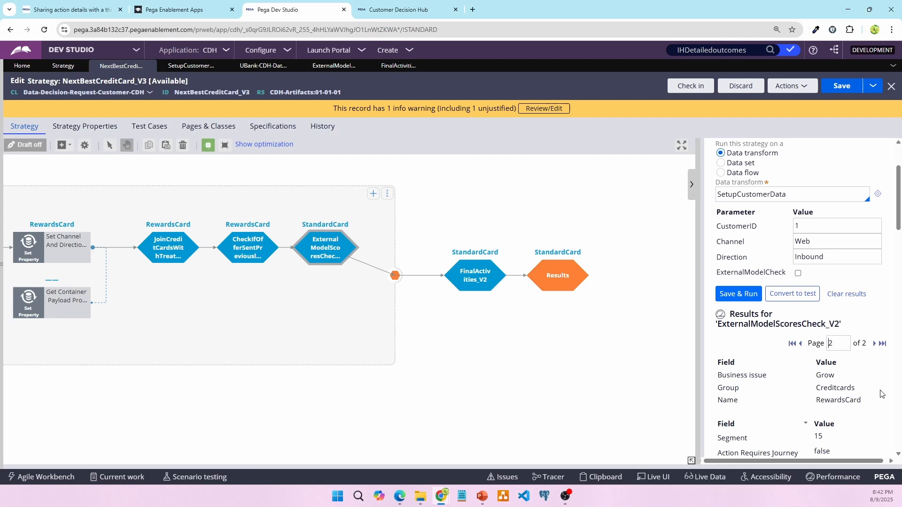
pyautogui.click(474, 281)
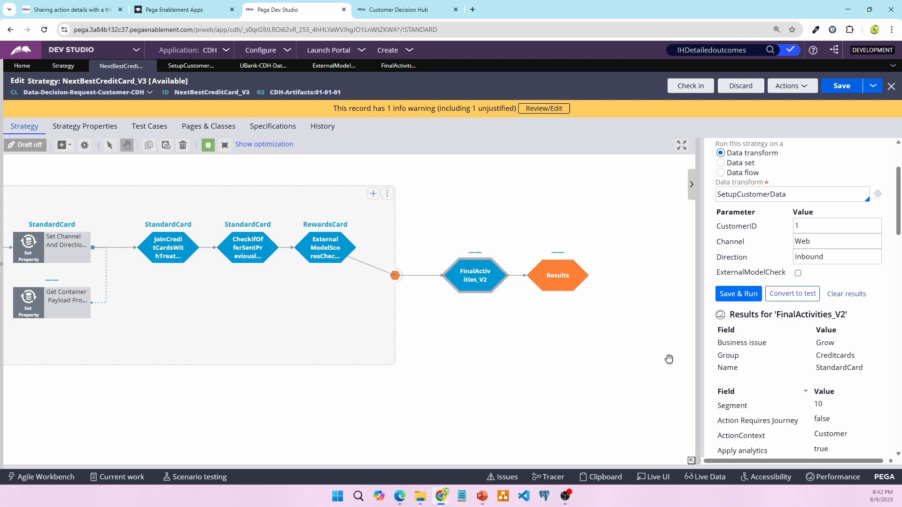
pyautogui.doubleClick(848, 368)
pyautogui.scroll(-3, 848, 368)
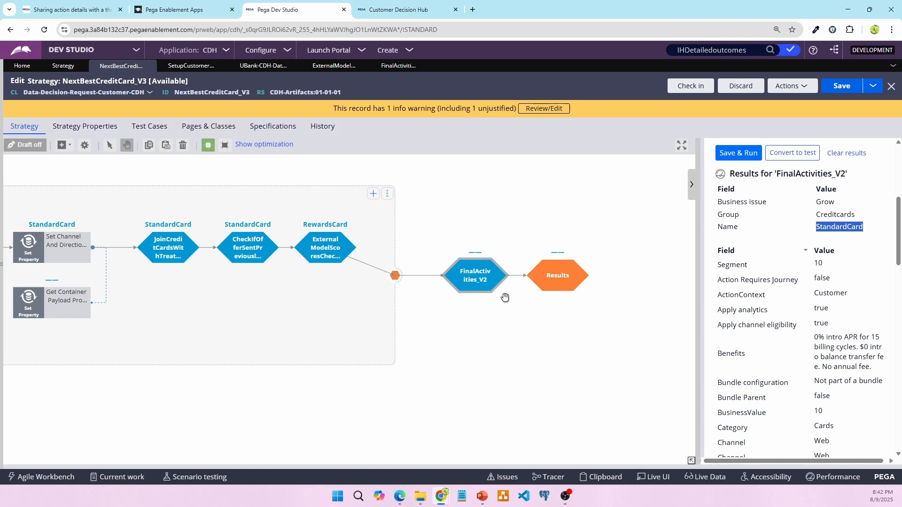
# Return to the FinalActivities_V2 strategy, then switch to PowerPoint and review the Champion Challenger slide
pyautogui.click(387, 69)
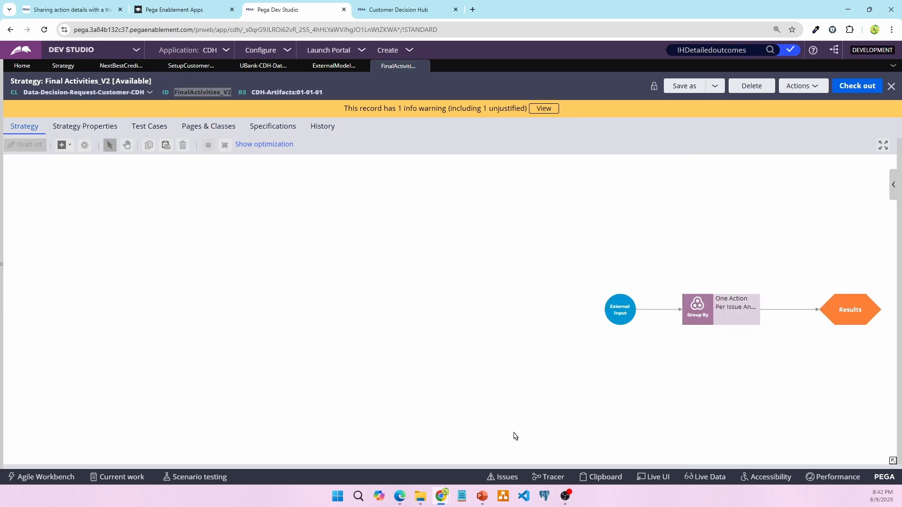
pyautogui.click(480, 497)
pyautogui.click(61, 340)
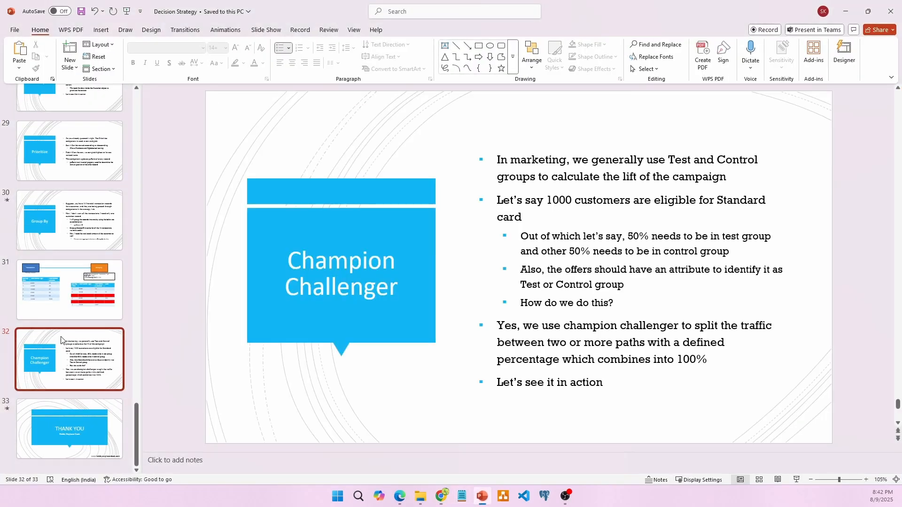
pyautogui.click(589, 271)
pyautogui.click(541, 134)
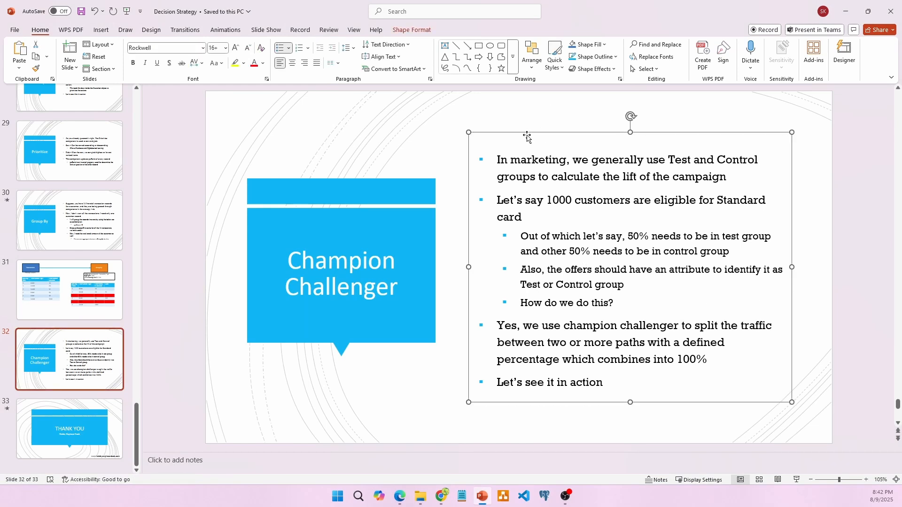
pyautogui.click(186, 31)
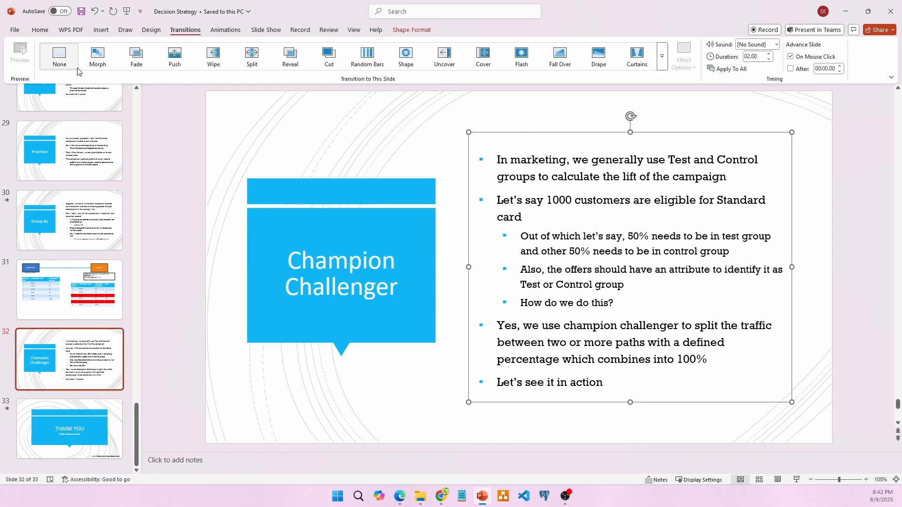
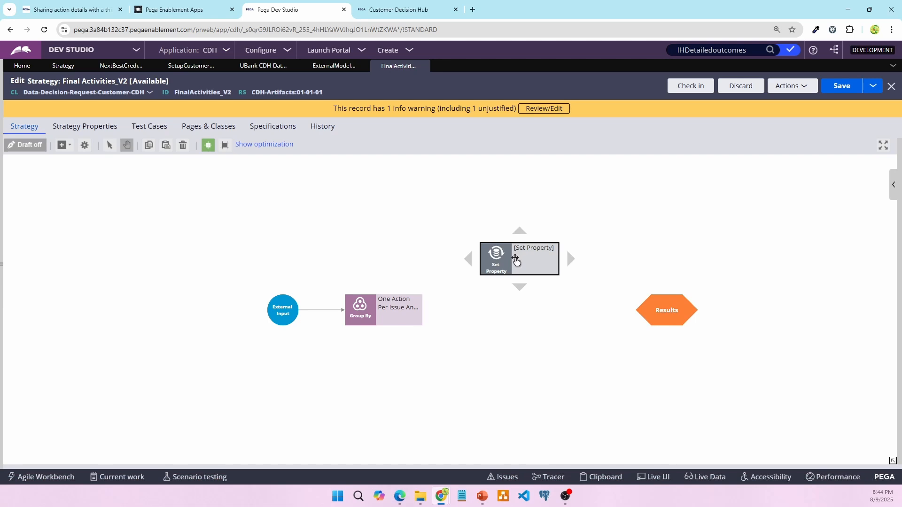
# Name the new Set Property component "Test Group" and submit its properties
pyautogui.doubleClick(516, 261)
pyautogui.click(435, 171)
pyautogui.hotkey('ctrl', 'a')
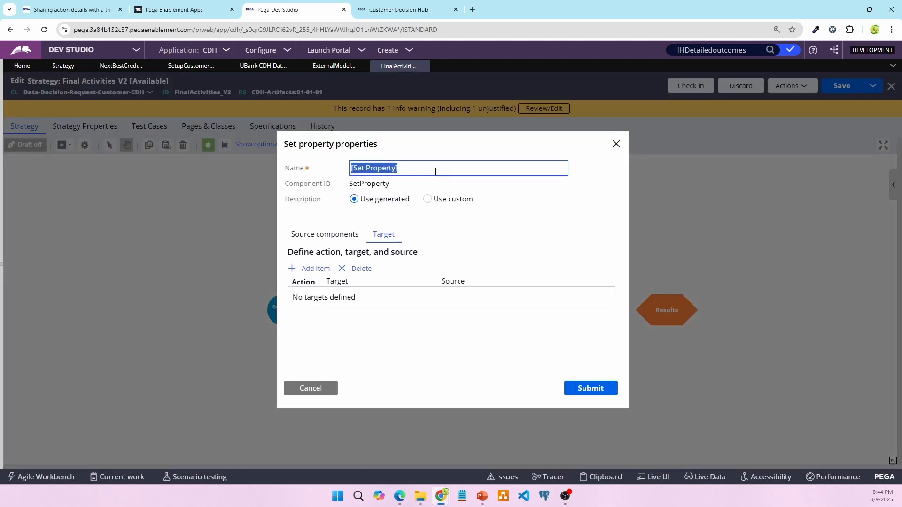
pyautogui.write('Te')
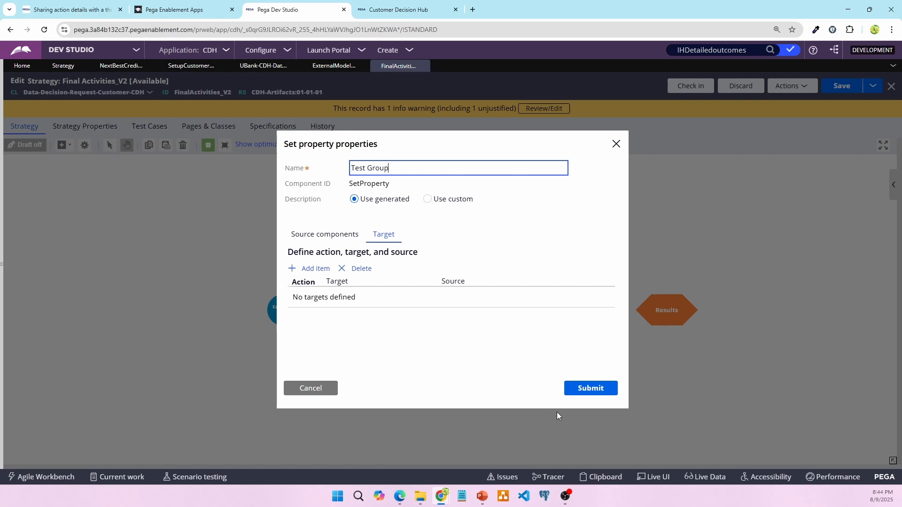
pyautogui.write('st Group')
pyautogui.click(593, 390)
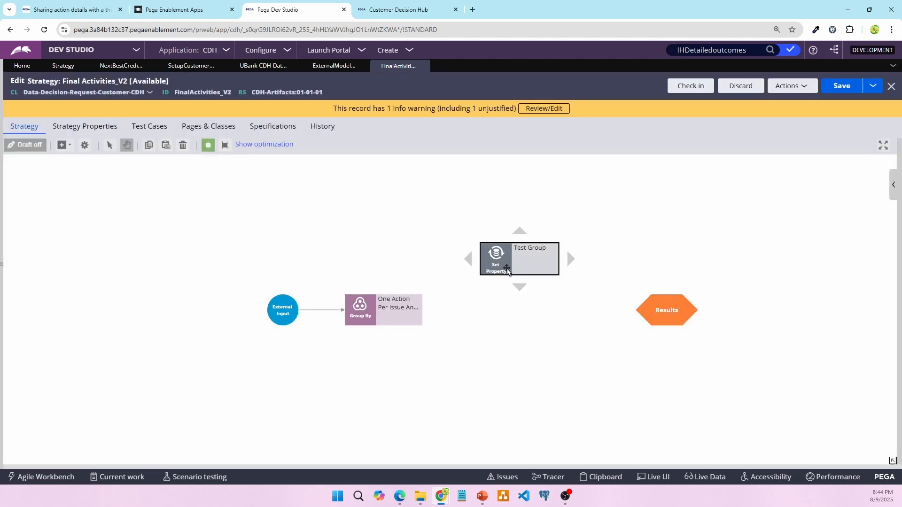
# Duplicate the Test Group component and place the copy below the original
pyautogui.rightClick(508, 269)
pyautogui.click(541, 288)
pyautogui.click(486, 376)
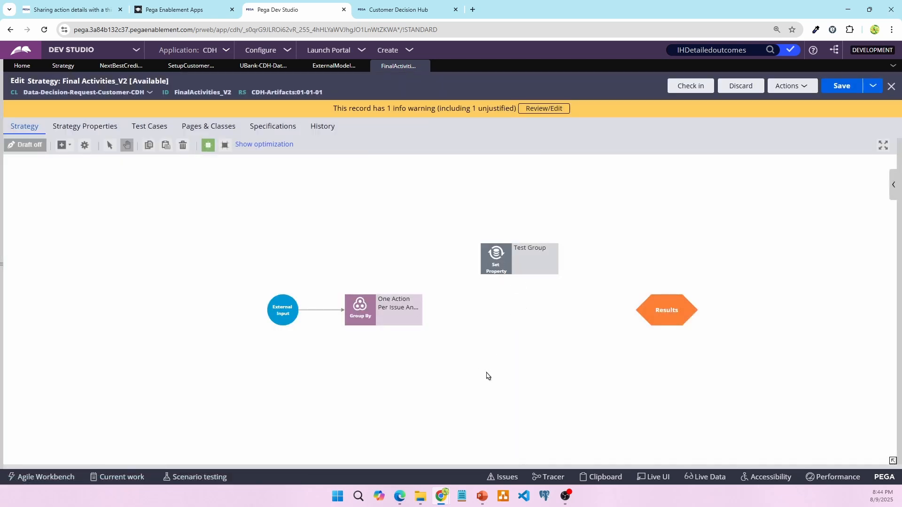
pyautogui.rightClick(486, 375)
pyautogui.click(527, 351)
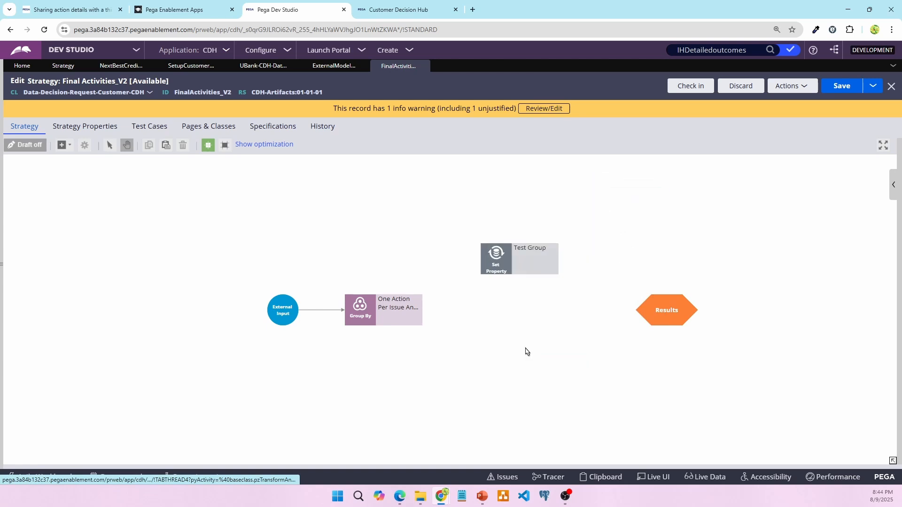
pyautogui.moveTo(474, 377); pyautogui.dragTo(508, 385)
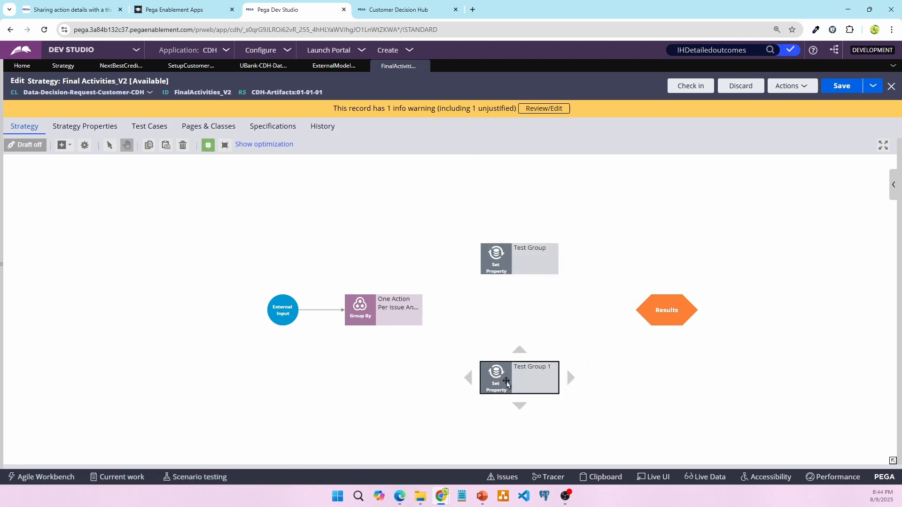
# Rename the copied Set Property component "Control Group" and submit its properties
pyautogui.doubleClick(507, 385)
pyautogui.doubleClick(357, 168)
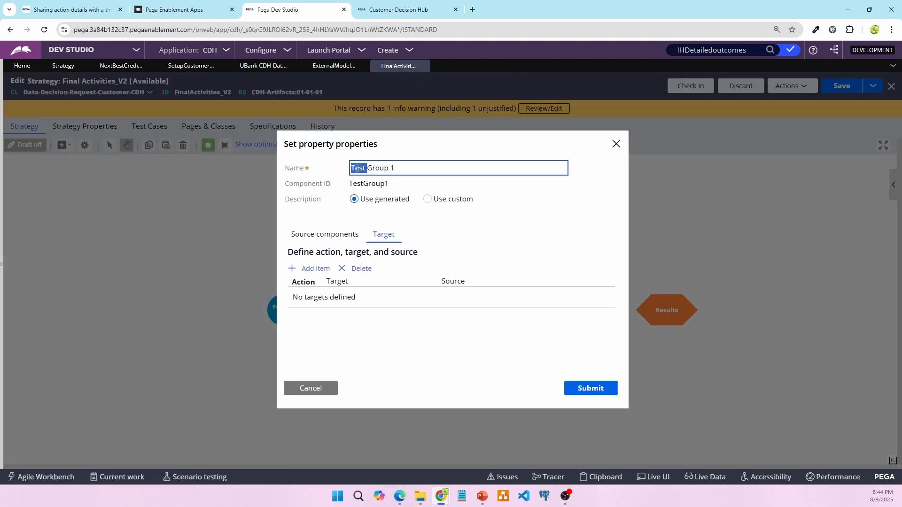
pyautogui.write('Control')
pyautogui.press('Tab')
pyautogui.click(581, 390)
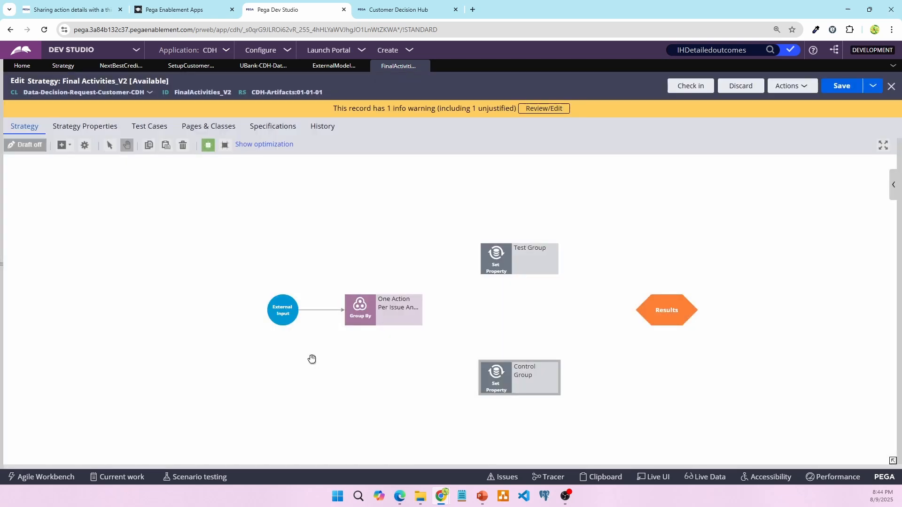
# Connect the One Action Per Issue And Group component to both Test Group and Control Group
pyautogui.click(414, 313)
pyautogui.moveTo(436, 311); pyautogui.dragTo(479, 266)
pyautogui.moveTo(386, 343); pyautogui.dragTo(471, 370)
# Move Results farther from the Set Property components and shift Control Group up closer to Test Group
pyautogui.moveTo(660, 317); pyautogui.dragTo(727, 330)
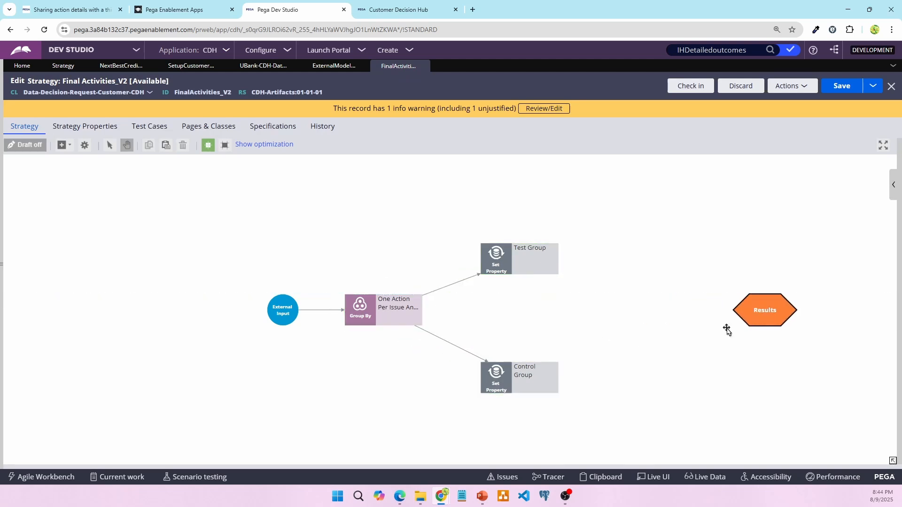
pyautogui.click(559, 307)
pyautogui.moveTo(568, 360); pyautogui.dragTo(516, 356)
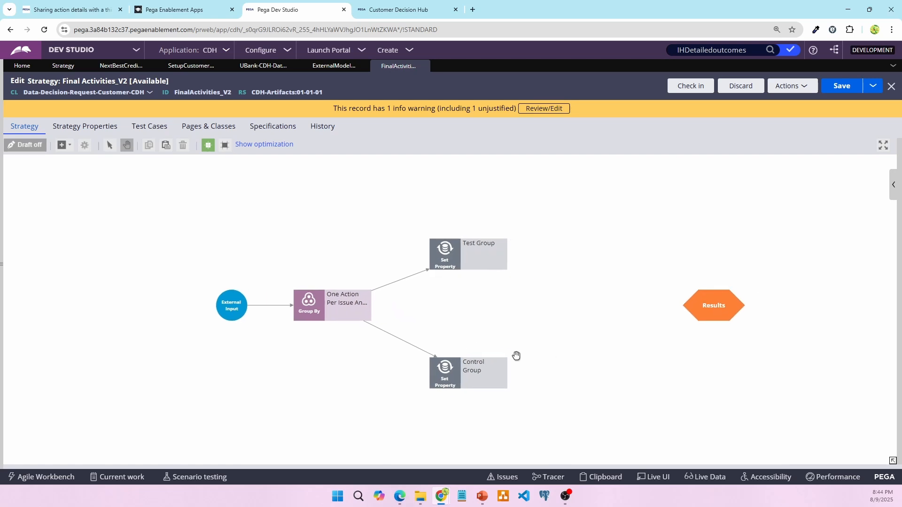
pyautogui.moveTo(451, 369); pyautogui.dragTo(450, 349)
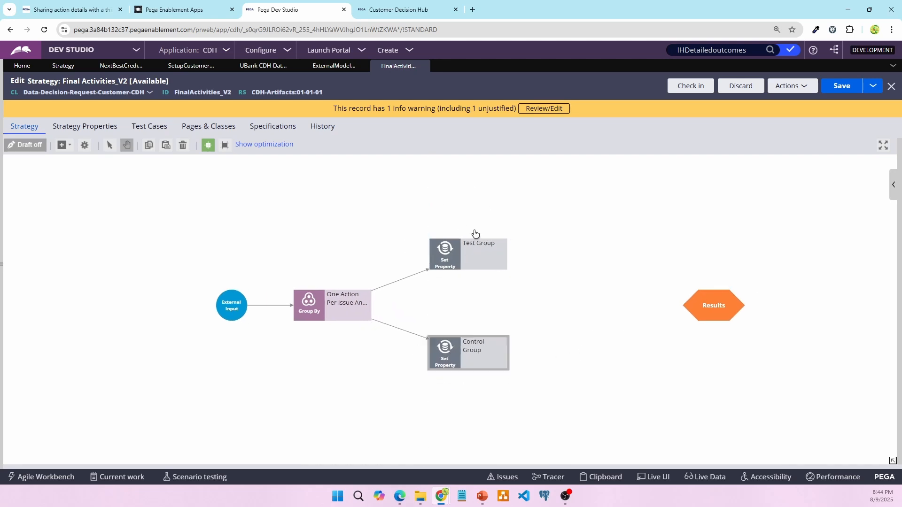
pyautogui.click(538, 315)
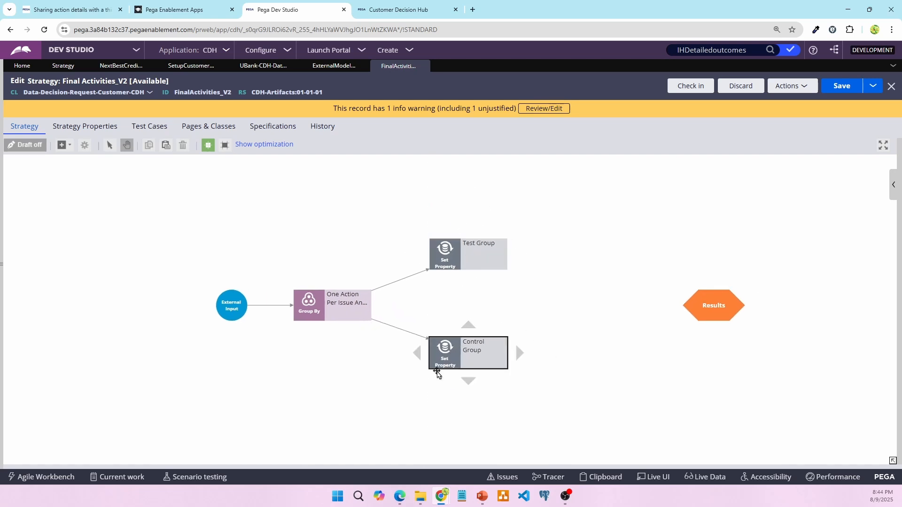
pyautogui.moveTo(716, 305); pyautogui.dragTo(772, 306)
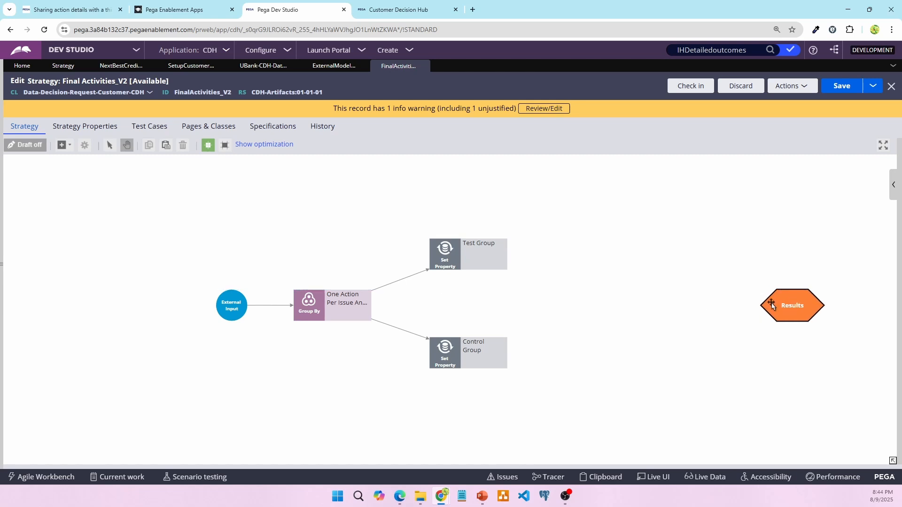
# Add a Champion Challenger component before Results and connect Test Group and Control Group to it
pyautogui.rightClick(569, 294)
pyautogui.moveTo(605, 205)
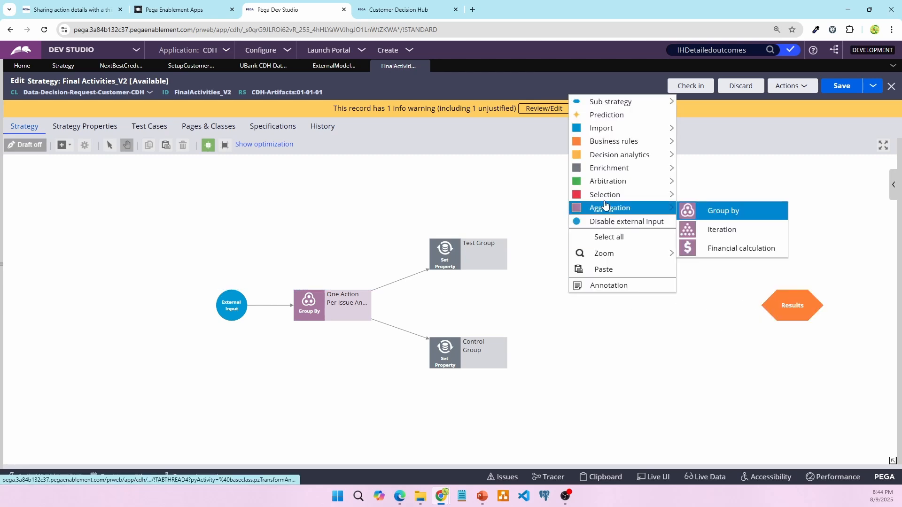
pyautogui.click(727, 198)
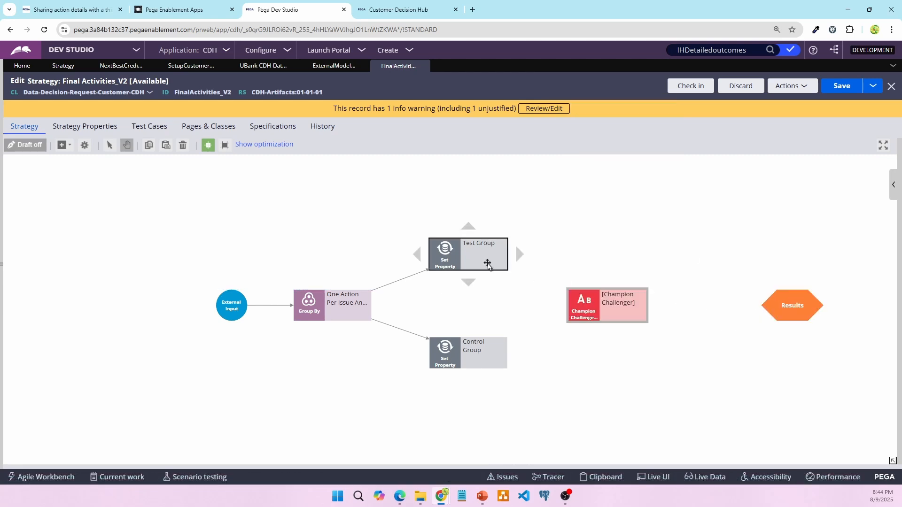
pyautogui.moveTo(519, 254); pyautogui.dragTo(606, 305)
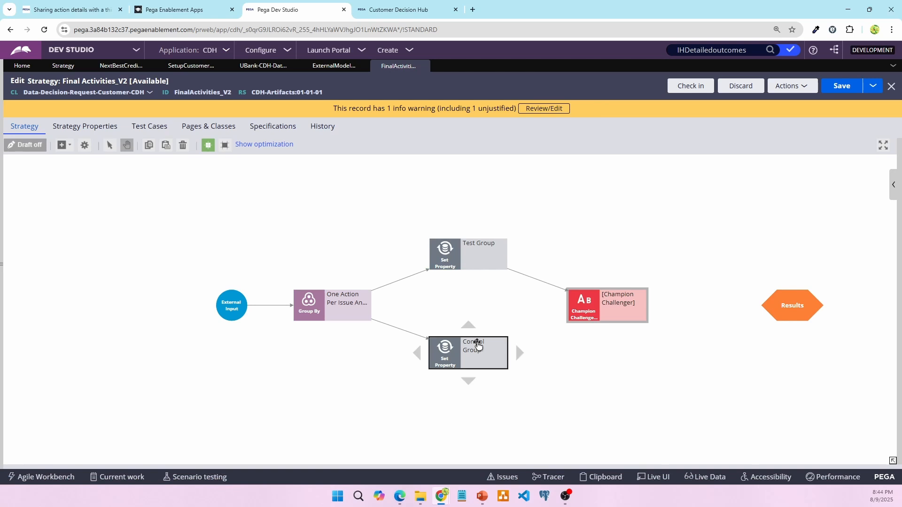
pyautogui.moveTo(520, 352); pyautogui.dragTo(604, 308)
# In the Champion Challenger properties, set Test Group as the first component and Control Group as the second
pyautogui.click(600, 309)
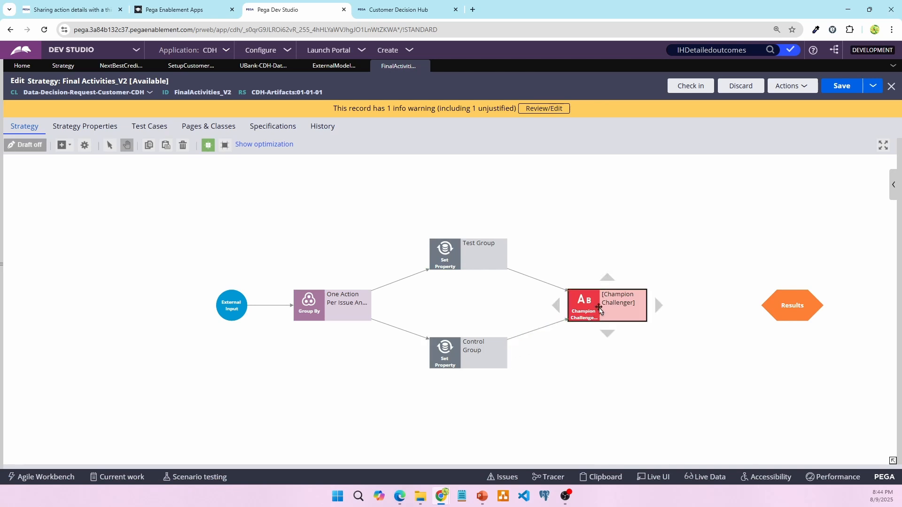
pyautogui.doubleClick(600, 309)
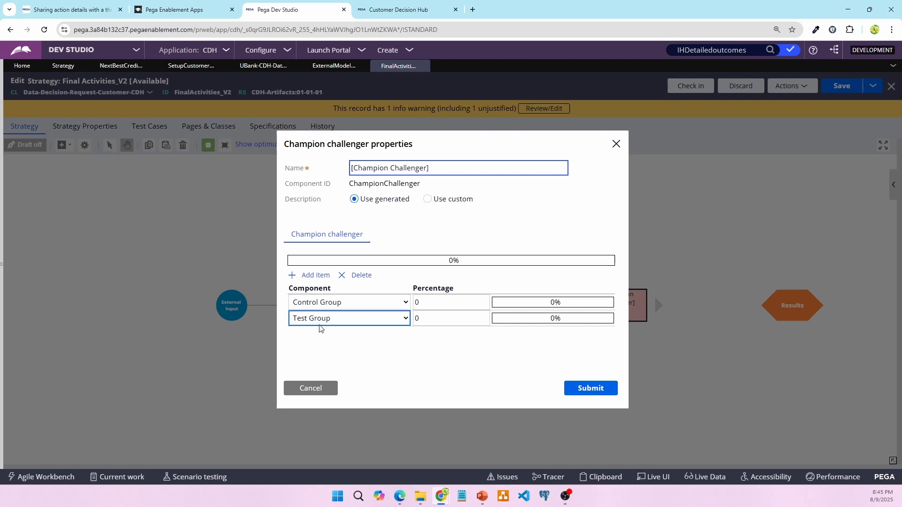
pyautogui.click(343, 306)
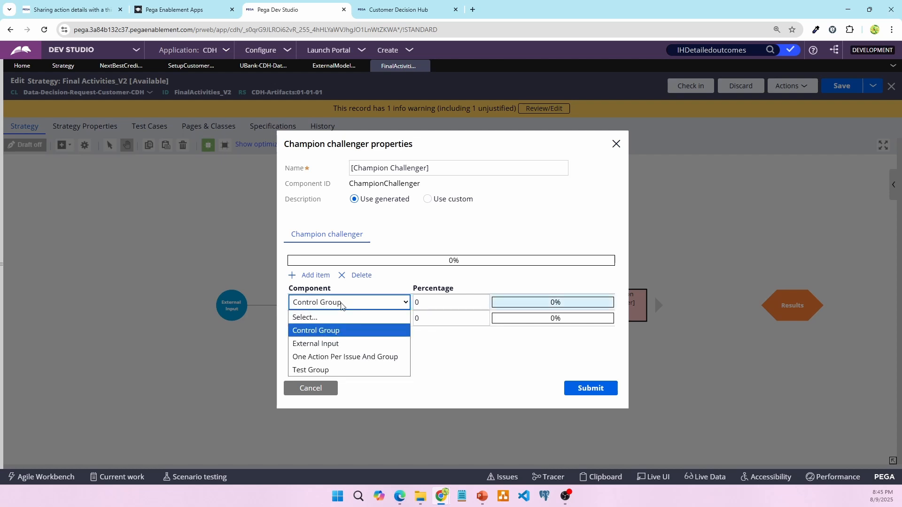
pyautogui.click(336, 370)
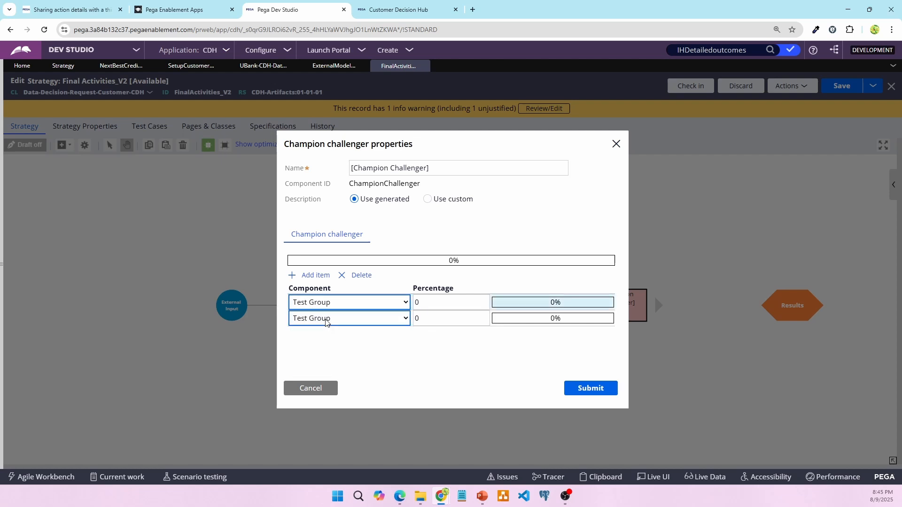
pyautogui.click(348, 318)
pyautogui.click(350, 345)
# Set the Champion Challenger percentages to 50 for Test Group and 50 for Control Group
pyautogui.click(463, 303)
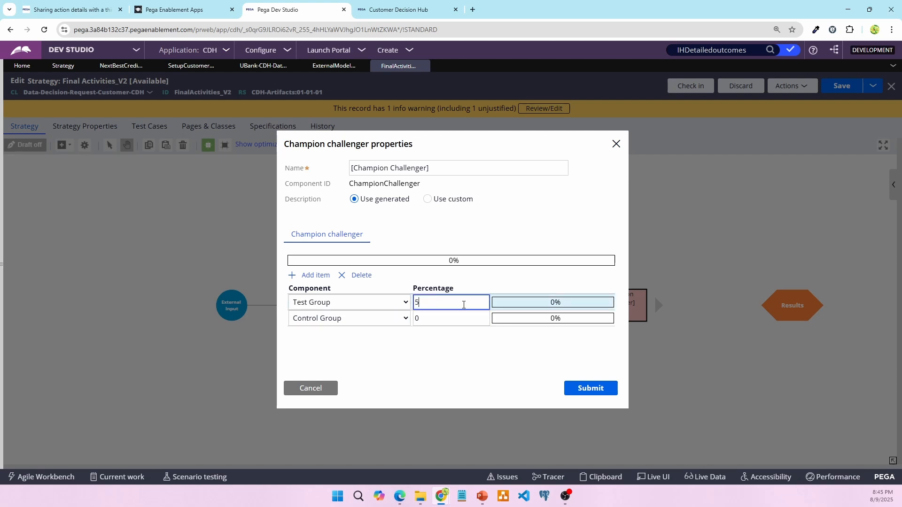
pyautogui.press('Tab')
pyautogui.click(452, 323)
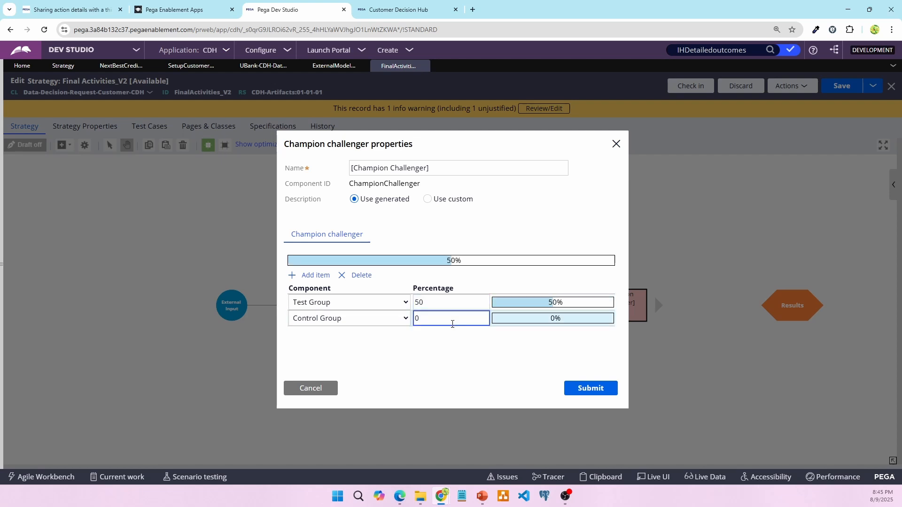
pyautogui.write('50')
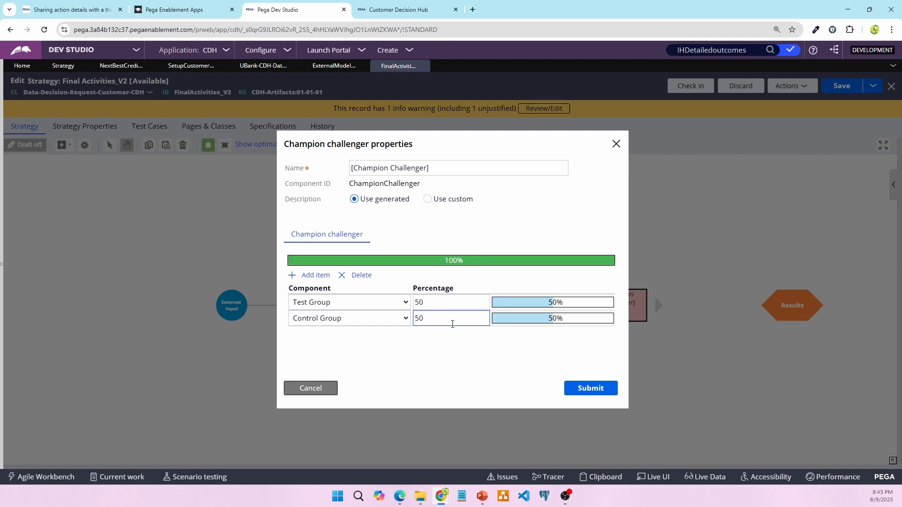
pyautogui.click(439, 353)
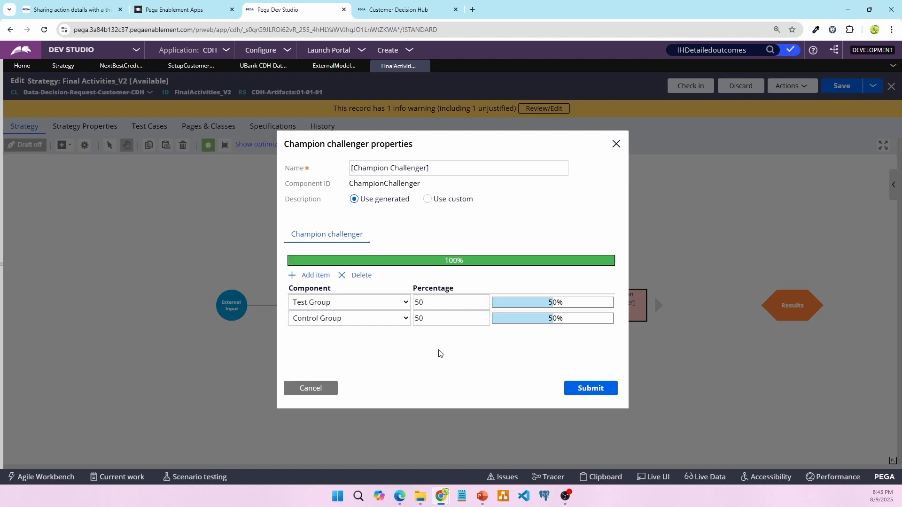
# Rename the Champion Challenger component as Test And Control and submit its properties
pyautogui.click(440, 168)
pyautogui.hotkey('ctrl', 'a')
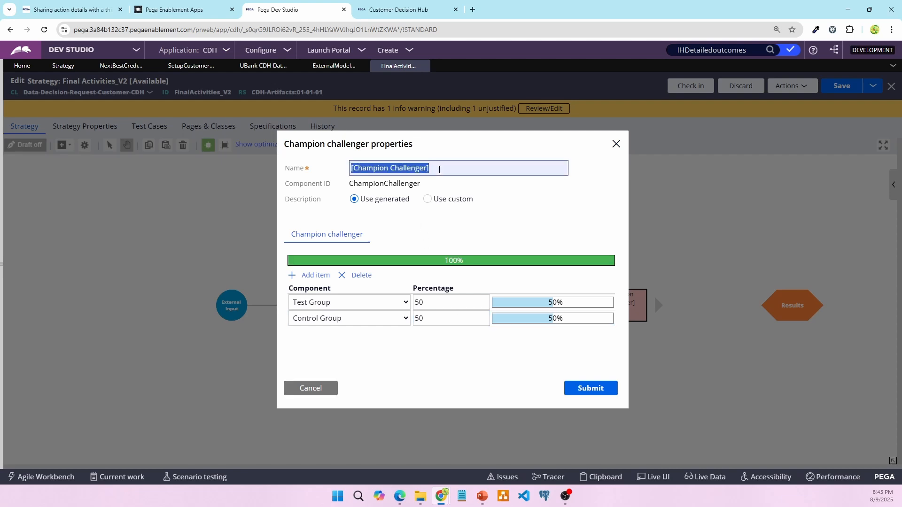
pyautogui.write('Test An')
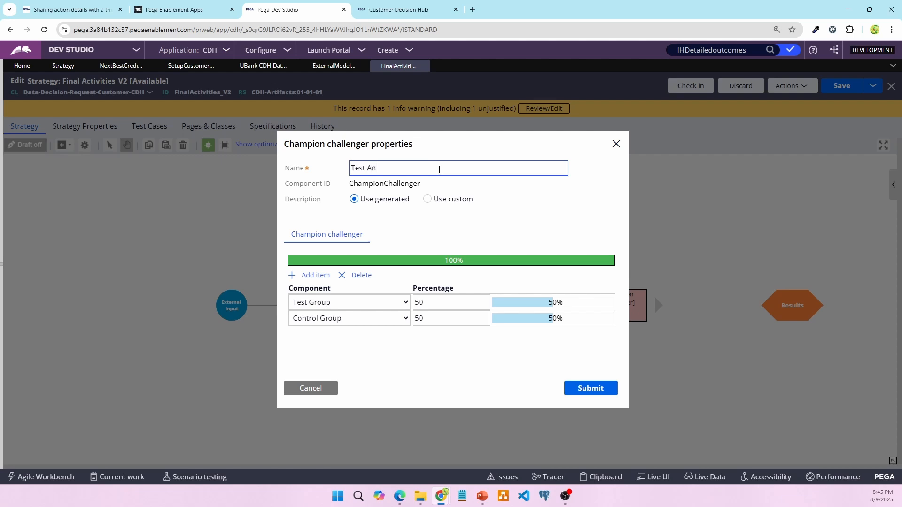
pyautogui.write('d Control')
pyautogui.press('Tab')
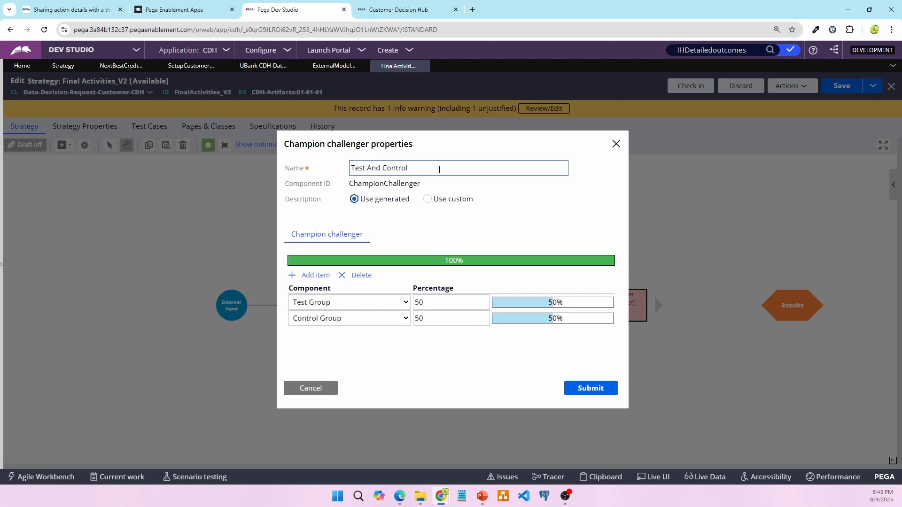
pyautogui.click(592, 394)
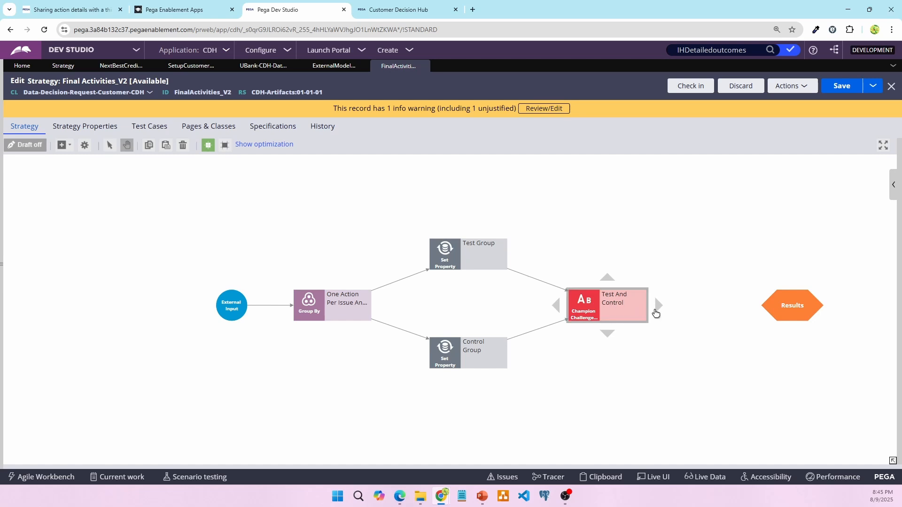
# Connect the Test And Control component to Results and save the strategy
pyautogui.moveTo(658, 306); pyautogui.dragTo(792, 306)
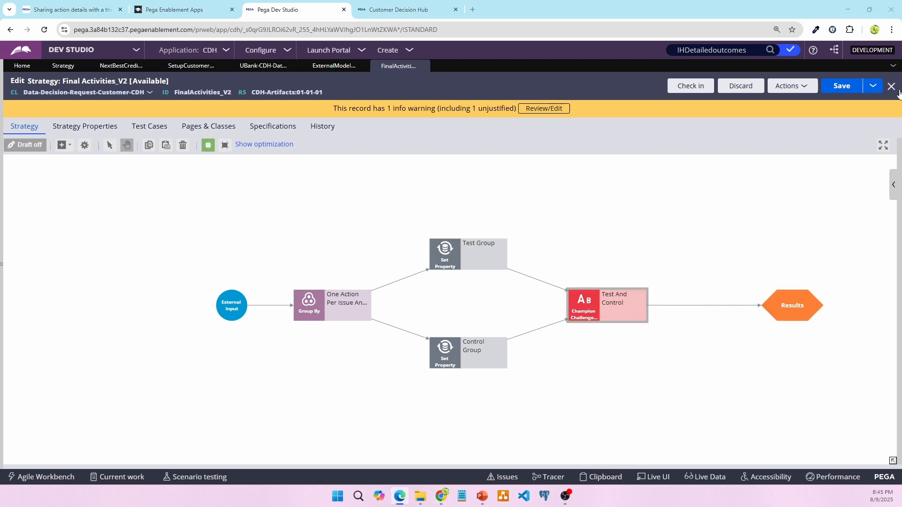
pyautogui.click(842, 86)
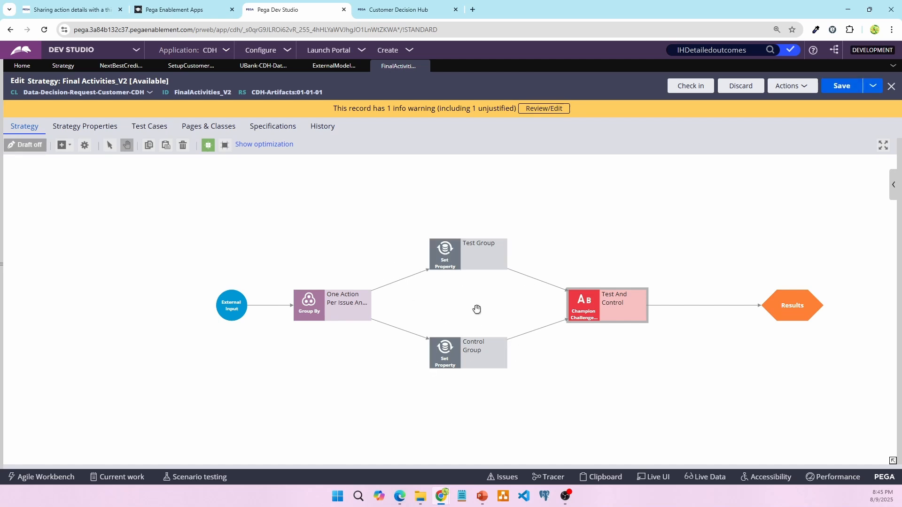
# Add two Set items to the Test Group component's targets and make .MktType the target of the first
pyautogui.doubleClick(476, 263)
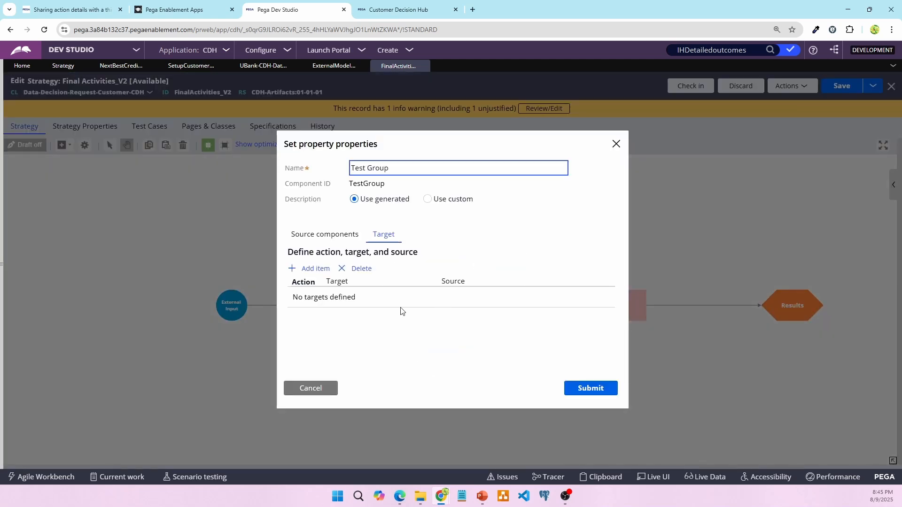
pyautogui.click(315, 269)
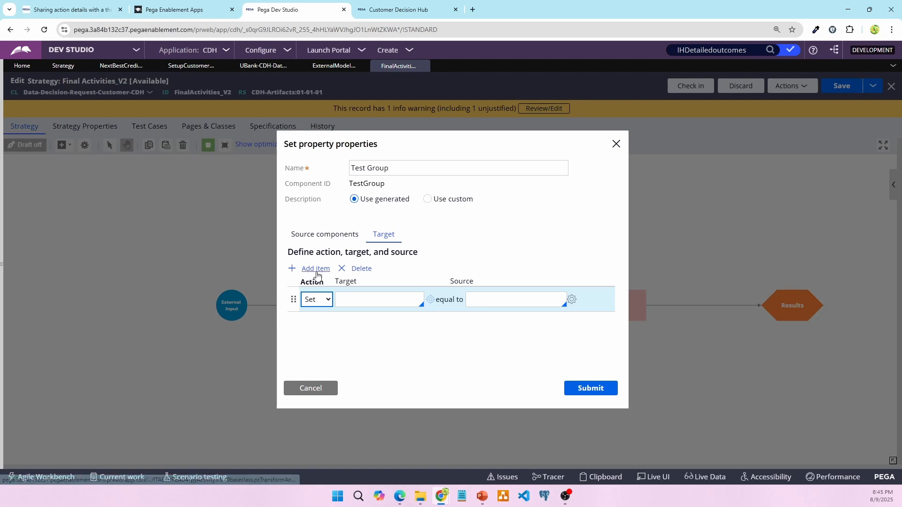
pyautogui.click(316, 272)
pyautogui.click(360, 301)
pyautogui.write('.')
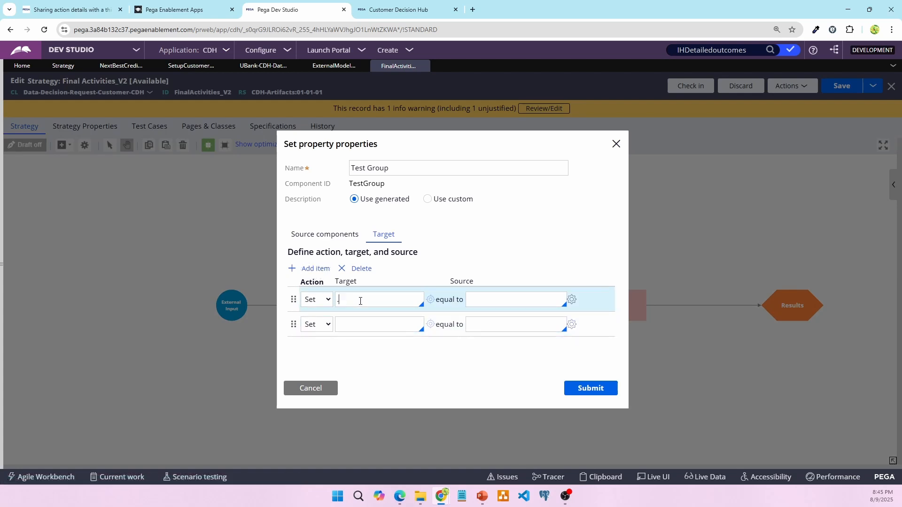
pyautogui.write('MktTy')
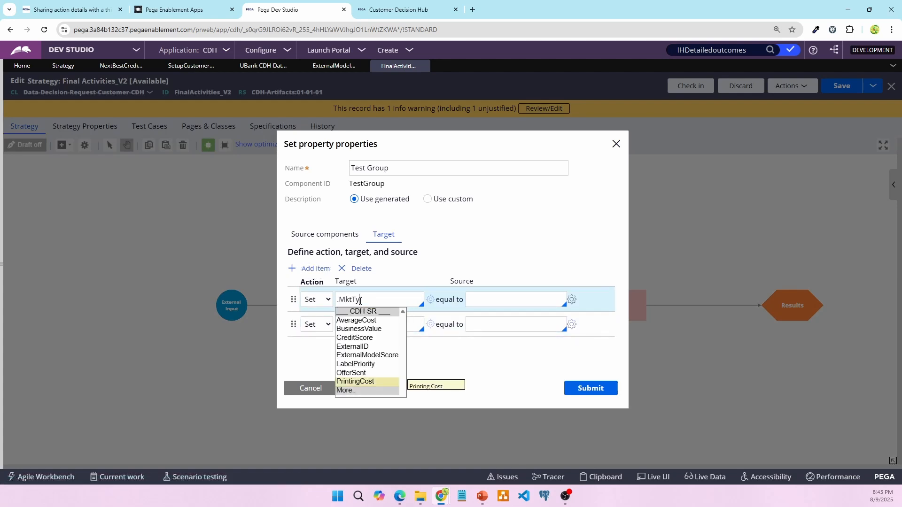
pyautogui.write('pe')
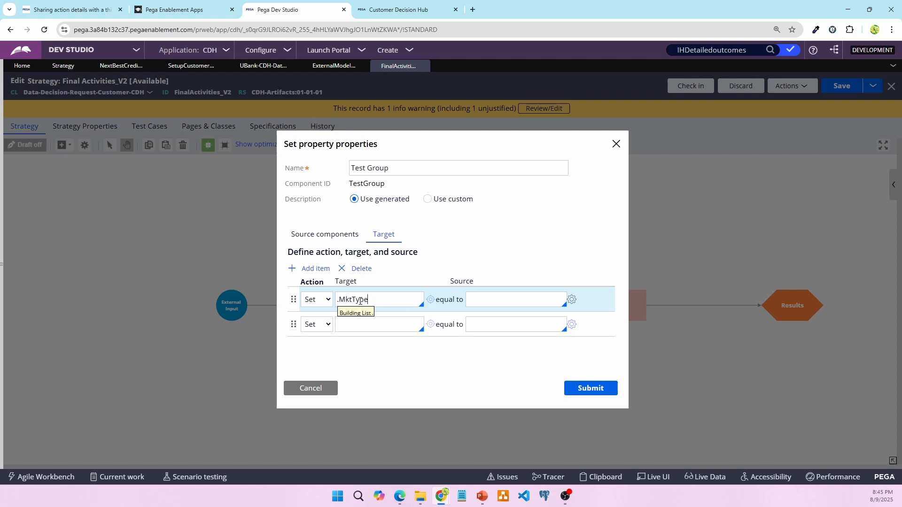
pyautogui.press('Return')
# Make .MktValue the target of the second Set item in the Test Group properties
pyautogui.hotkey('ctrl', 'a')
pyautogui.hotkey('ctrl', 'c')
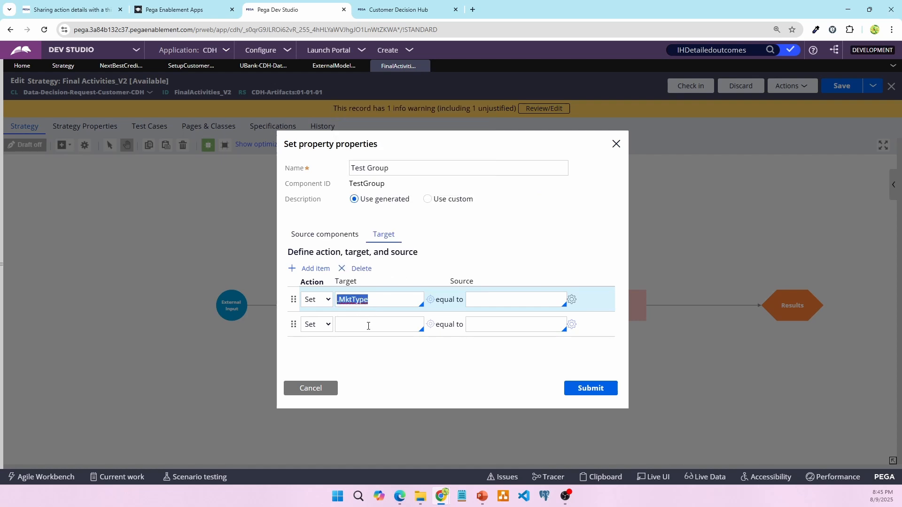
pyautogui.click(369, 326)
pyautogui.hotkey('ctrl', 'v')
pyautogui.press('BackSpace')
pyautogui.press('BackSpace')
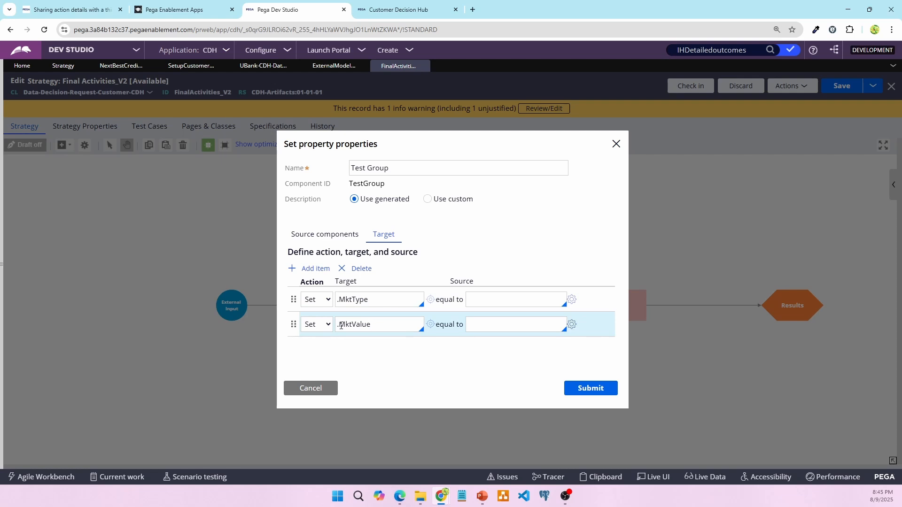
# Set the source of both .MktType and .MktValue to "TestGroup" and submit the Test Group properties
pyautogui.click(524, 299)
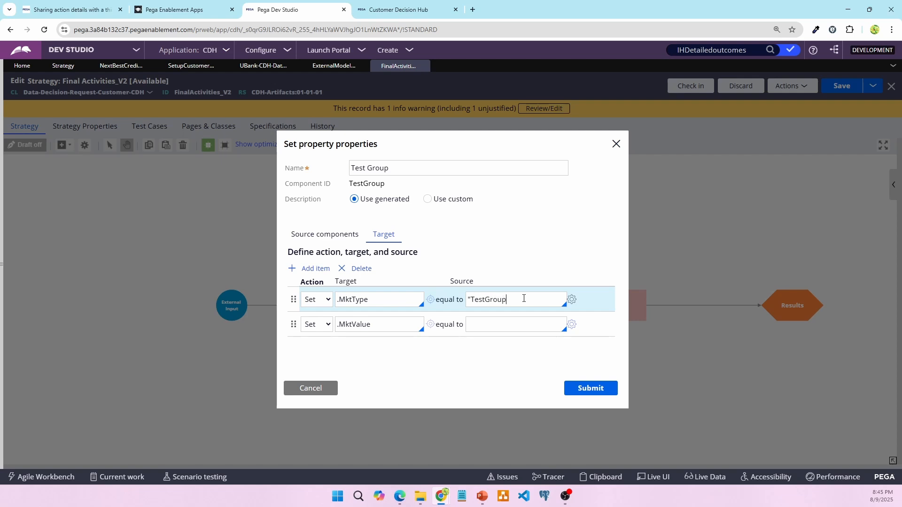
pyautogui.click(524, 298)
pyautogui.hotkey('ctrl', 'a')
pyautogui.hotkey('ctrl', 'c')
pyautogui.click(507, 325)
pyautogui.hotkey('ctrl', 'v')
pyautogui.click(493, 366)
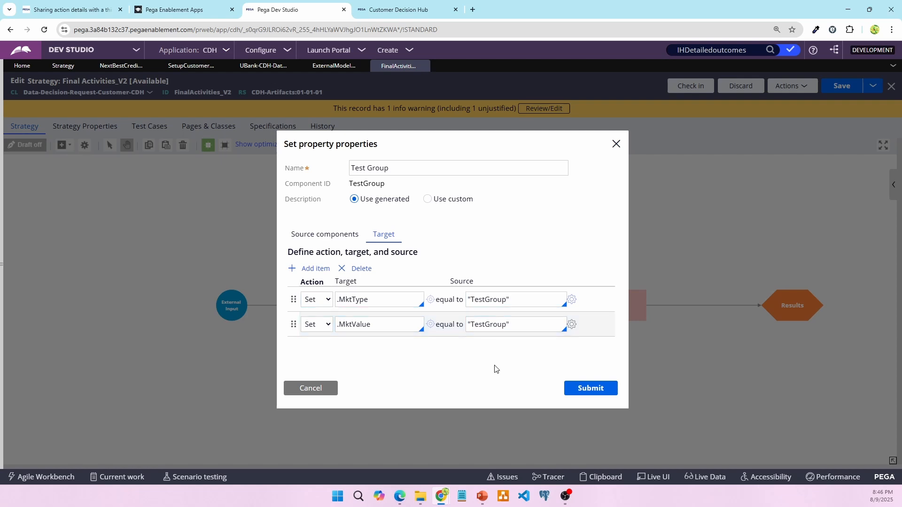
pyautogui.click(581, 390)
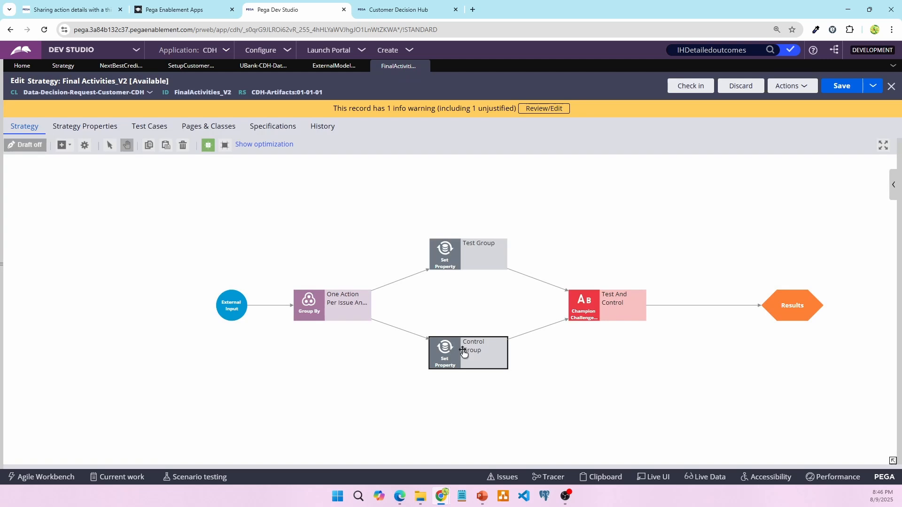
# Add a Set item with the target .MktType to the Control Group component
pyautogui.doubleClick(463, 350)
pyautogui.click(314, 268)
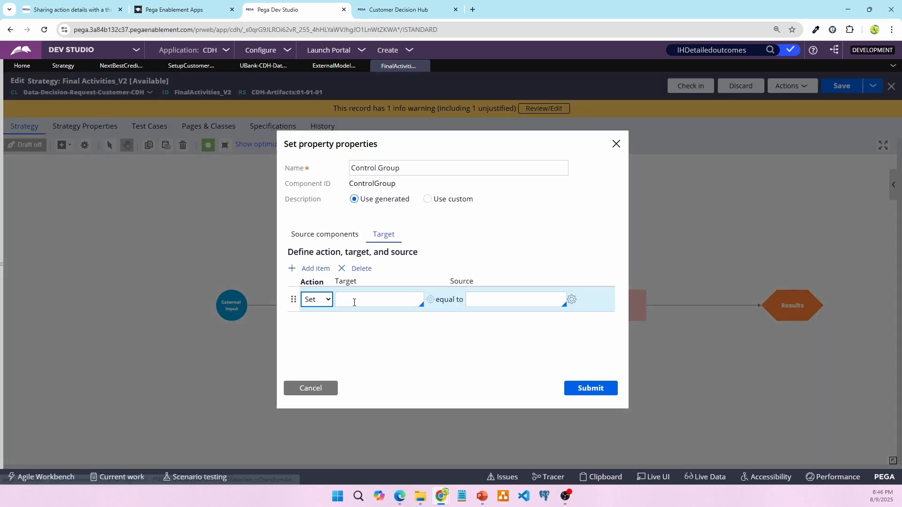
pyautogui.click(354, 303)
pyautogui.write('.MktType')
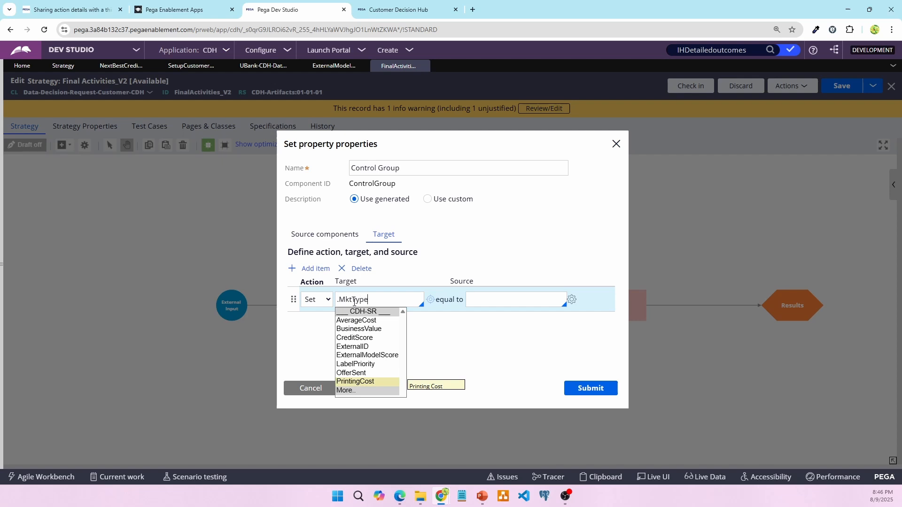
pyautogui.press('Down')
pyautogui.press('Return')
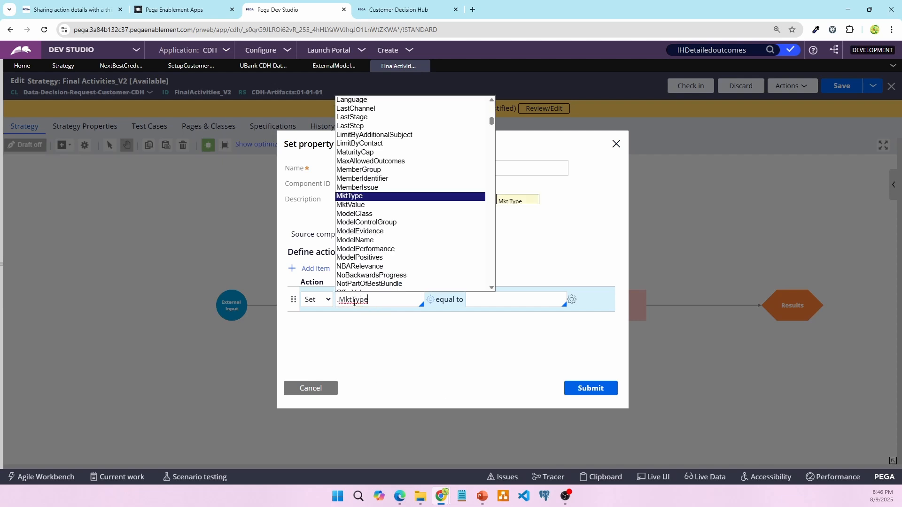
pyautogui.press('Return')
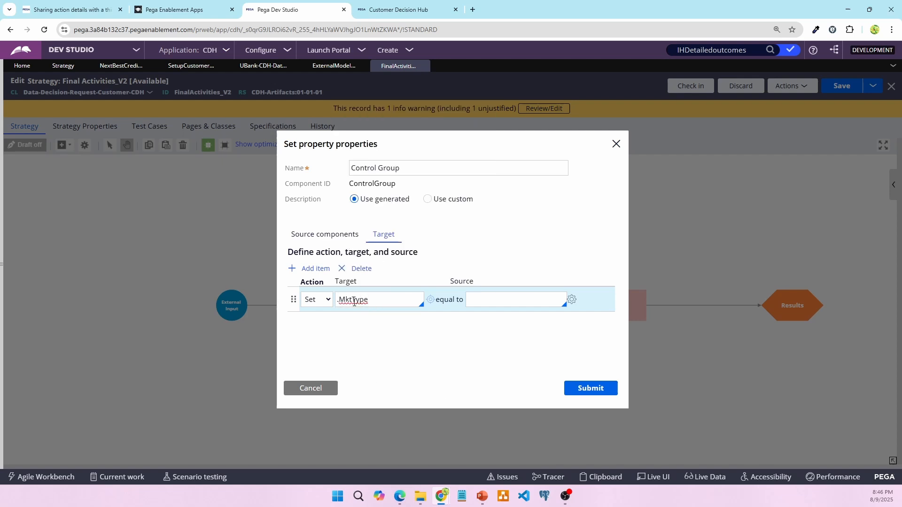
# Add a second Set item with the target .MktValue to the Control Group component
pyautogui.click(314, 268)
pyautogui.click(364, 328)
pyautogui.write('.Mkt')
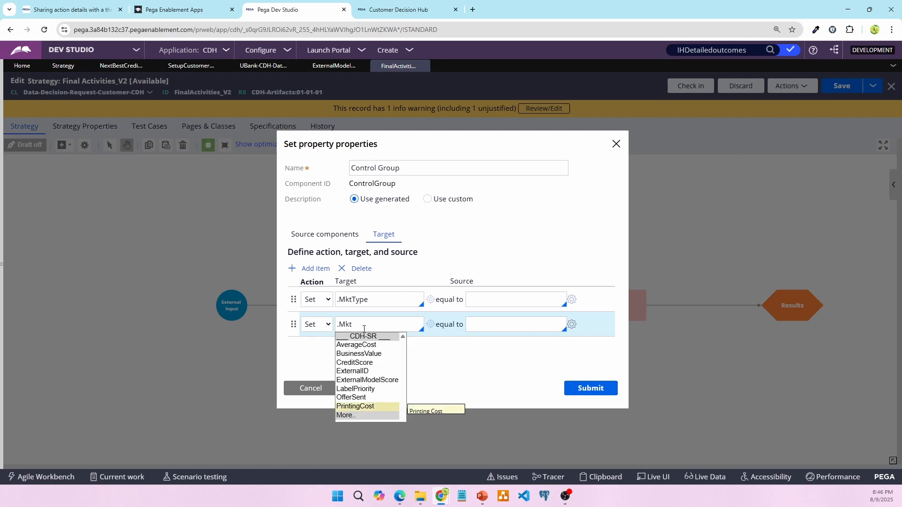
pyautogui.write('Value')
pyautogui.press('Down')
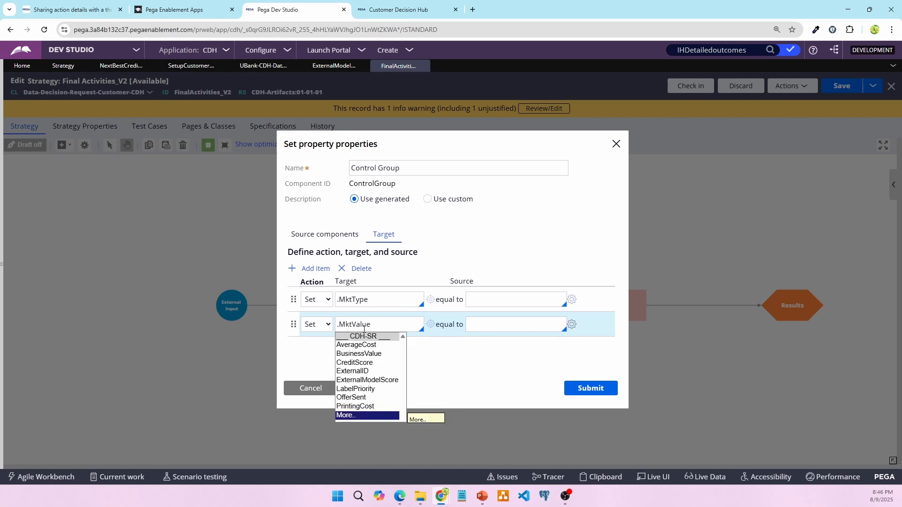
pyautogui.press('Return')
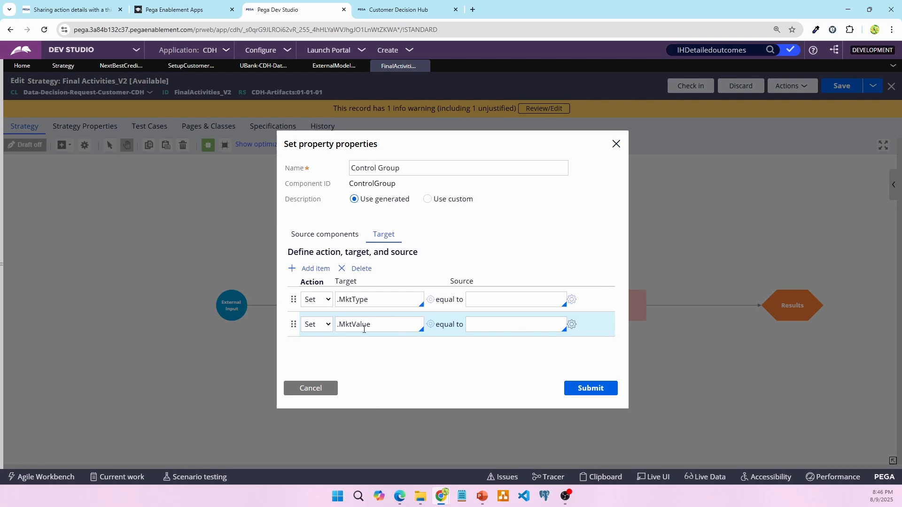
pyautogui.hotkey('alt', 'Tab')
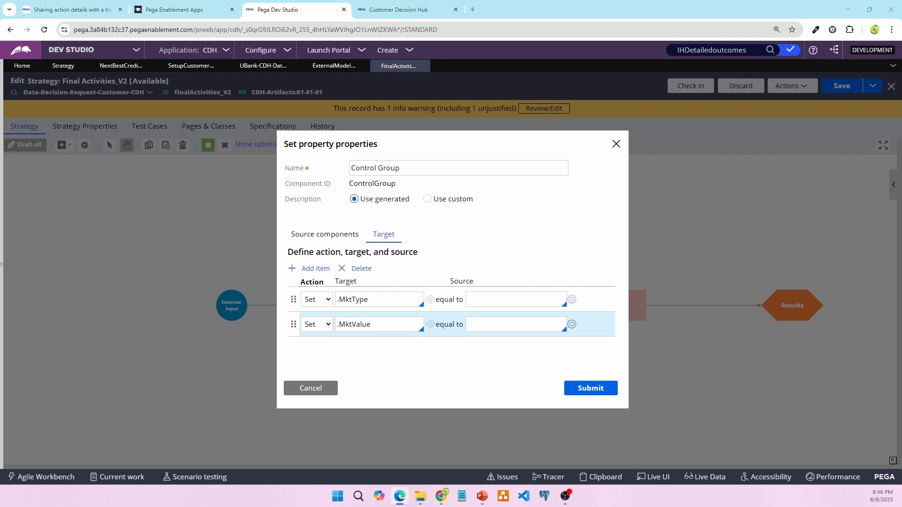
# Set the source of both Control Group targets to "ControlGroup" and submit the properties
pyautogui.click(508, 302)
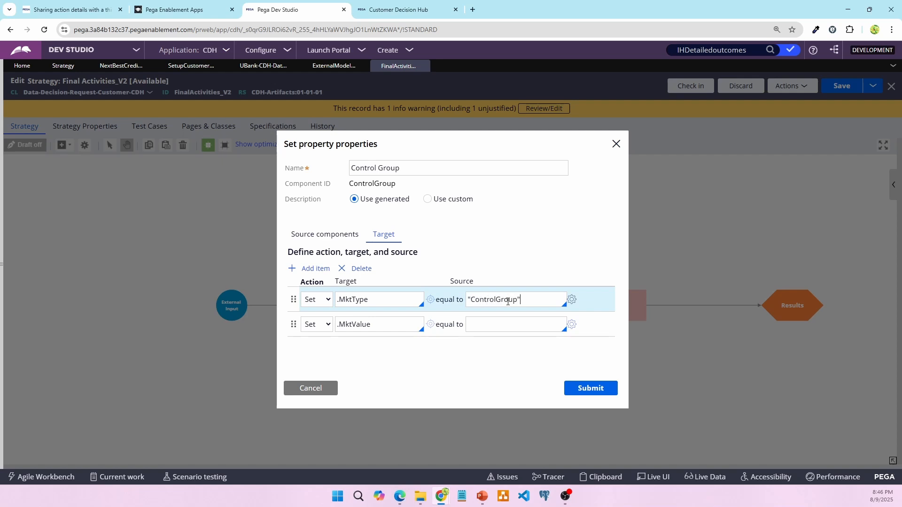
pyautogui.hotkey('ctrl', 'a')
pyautogui.hotkey('ctrl', 'c')
pyautogui.click(510, 324)
pyautogui.hotkey('ctrl', 'v')
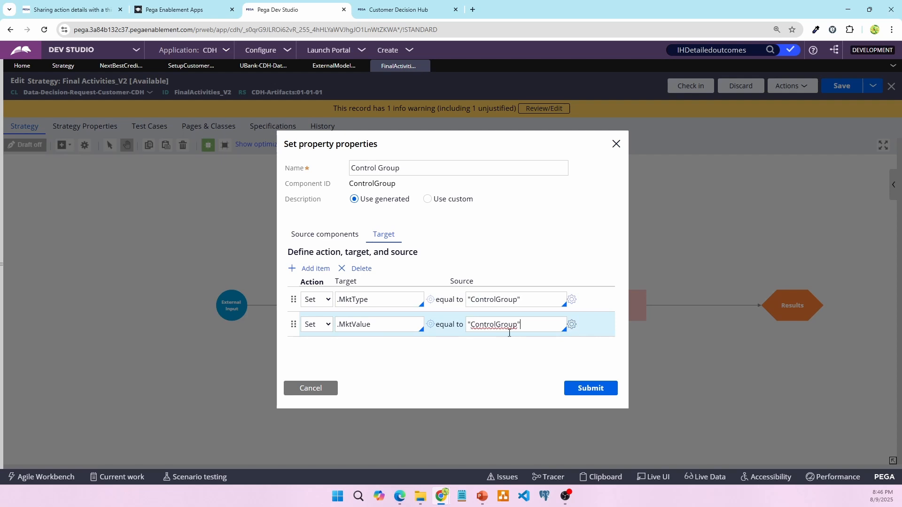
pyautogui.click(591, 393)
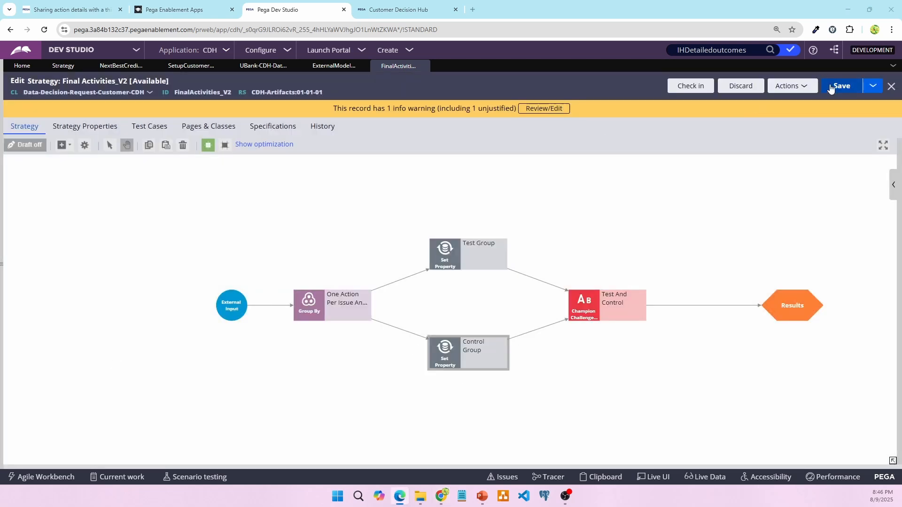
# Save the Final Activities_V2 strategy and check it in with the comment "updated"
pyautogui.click(831, 88)
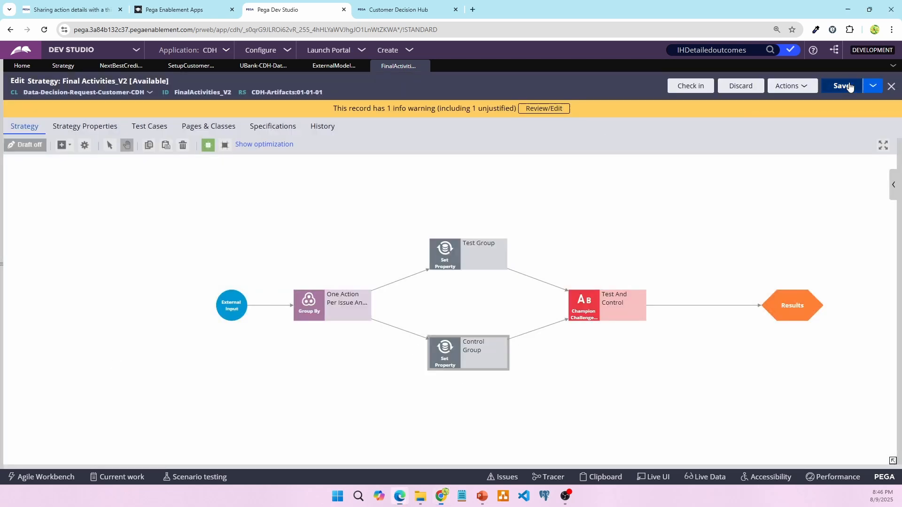
pyautogui.click(686, 87)
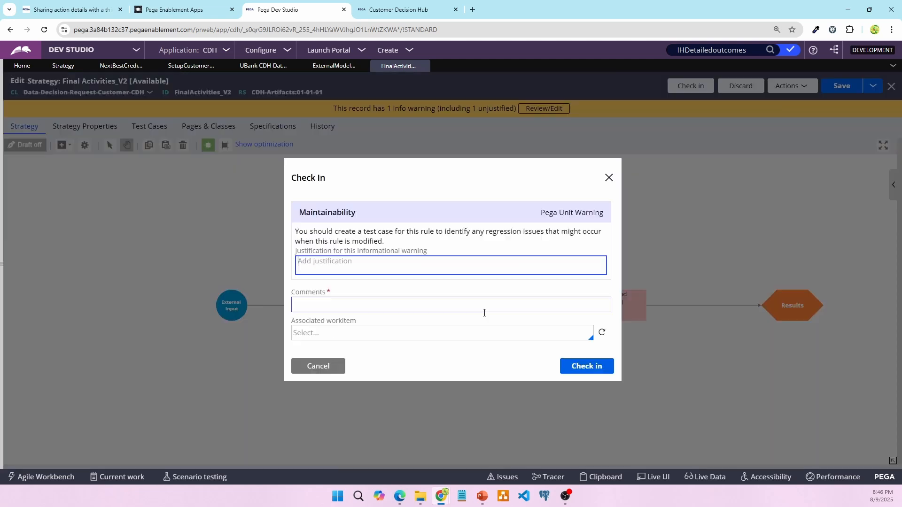
pyautogui.click(347, 302)
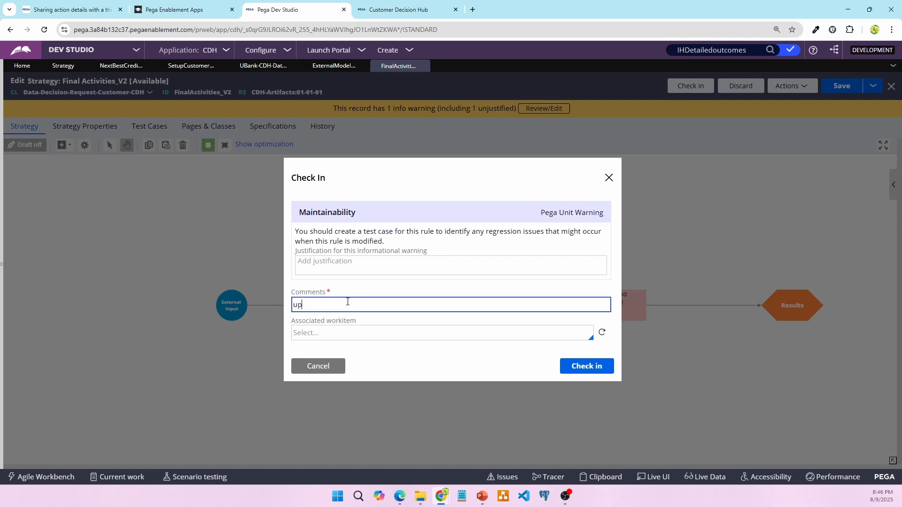
pyautogui.write('updated')
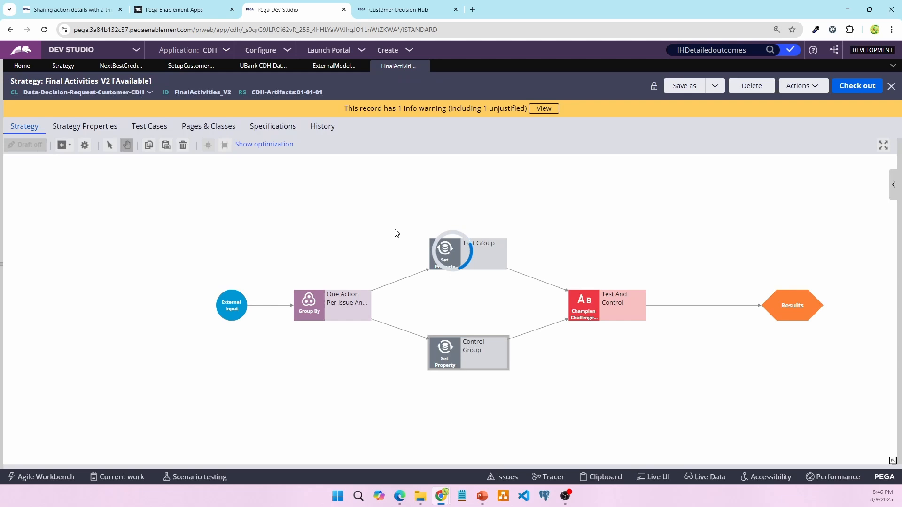
# Return to the NextBestCreditCard_V3 strategy and save and run its test with the existing settings
pyautogui.click(334, 66)
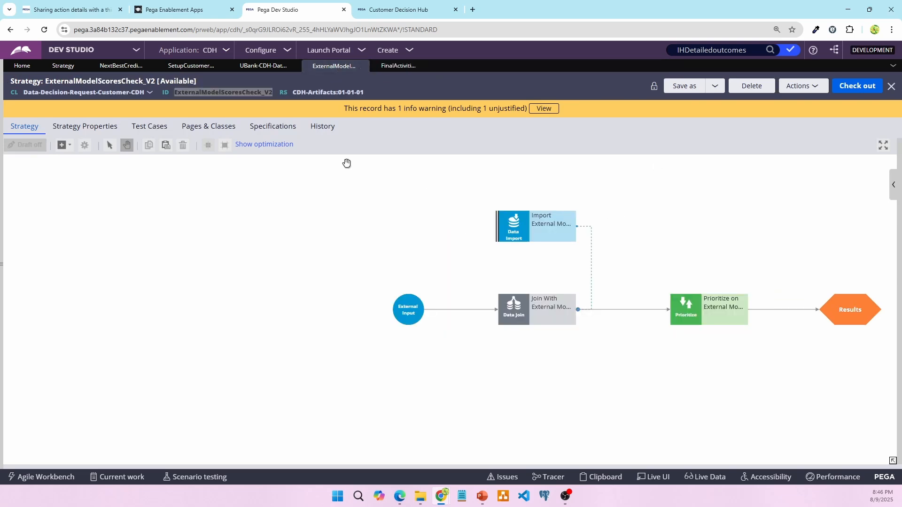
pyautogui.click(397, 66)
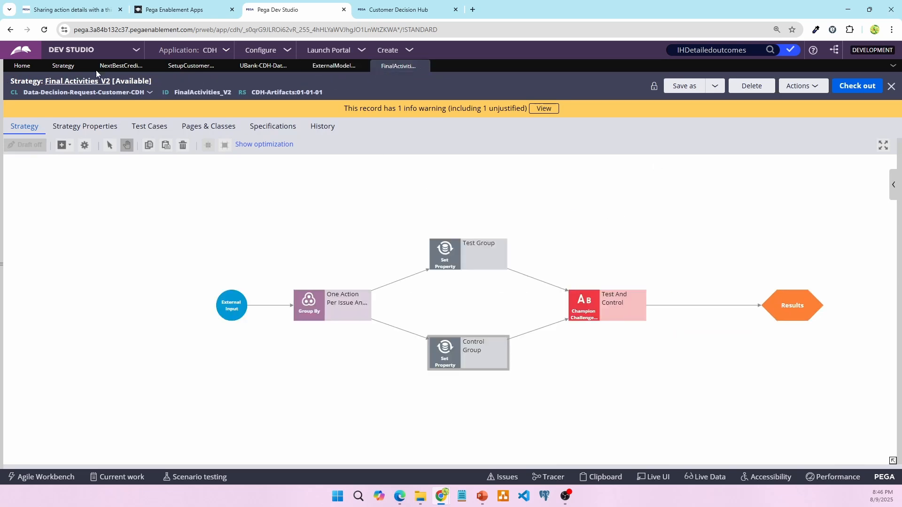
pyautogui.click(112, 70)
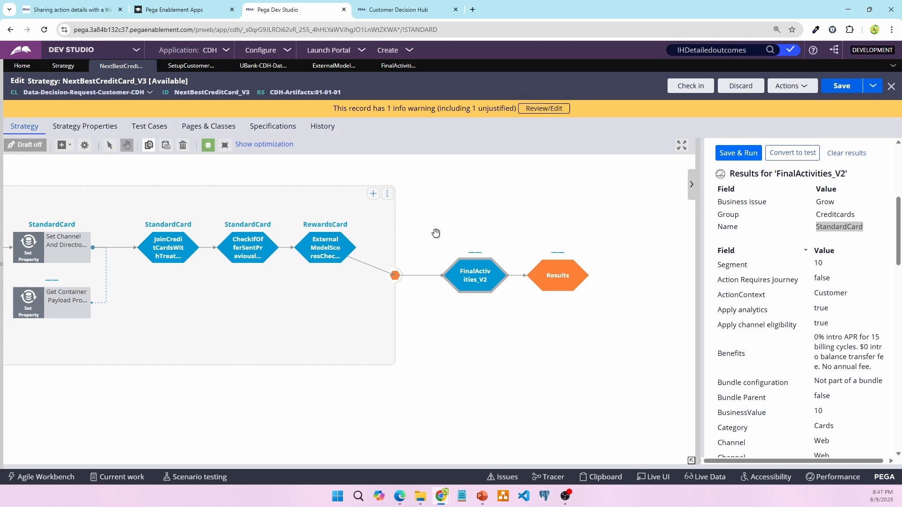
pyautogui.click(754, 154)
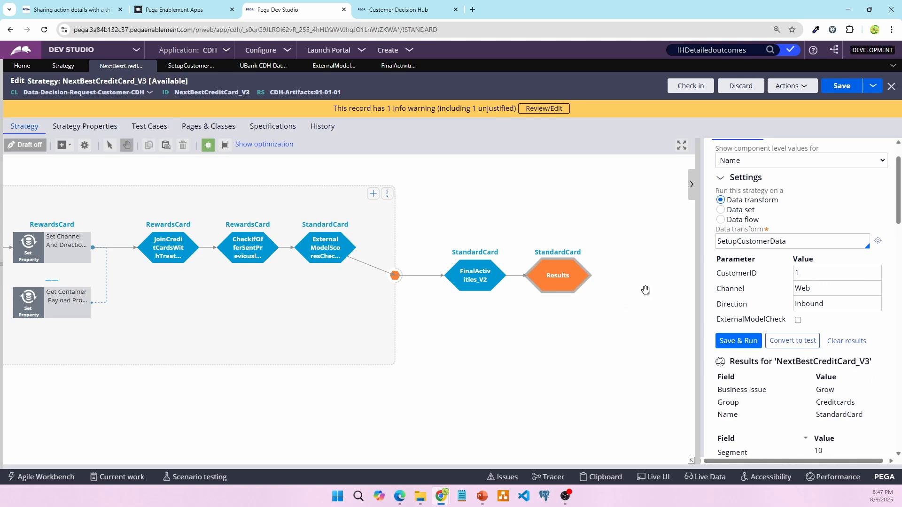
# Examine the Mkt Type and Mkt Value fields in the NextBestCreditCard_V3 test results for the first customer
pyautogui.scroll(-3, 841, 273)
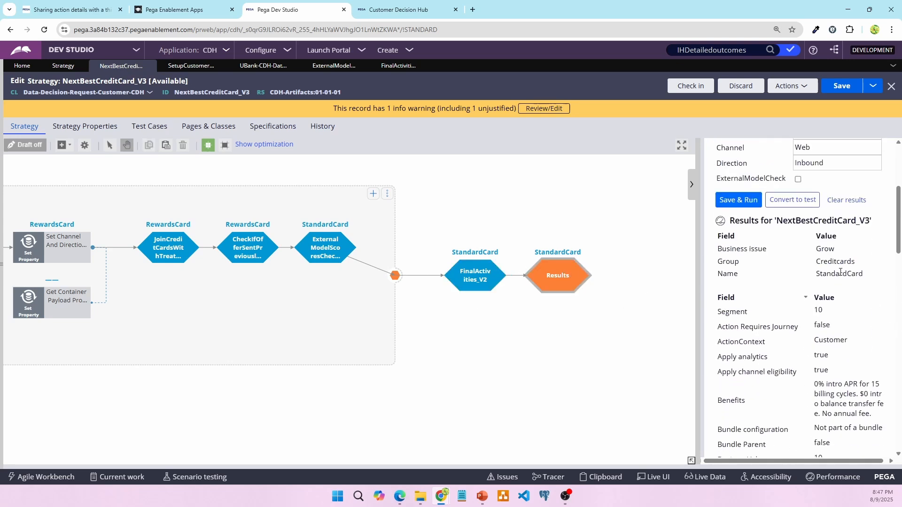
pyautogui.scroll(-10, 841, 273)
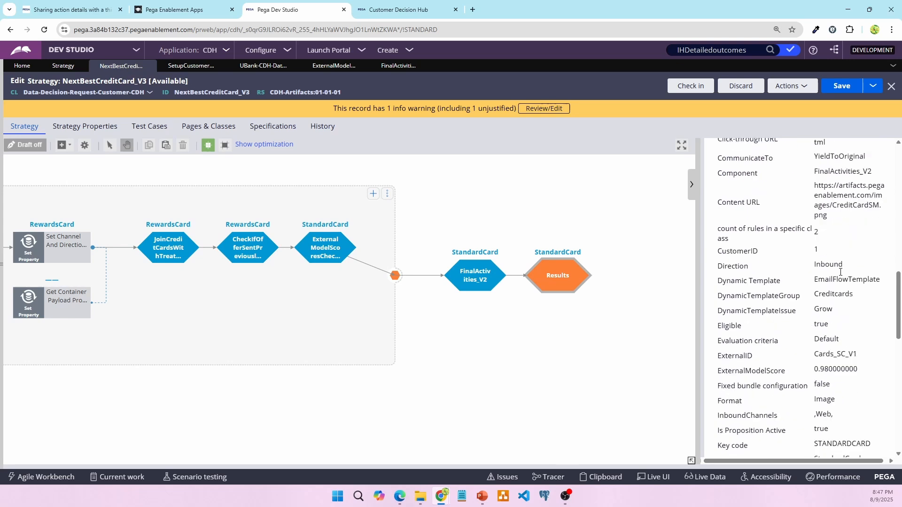
pyautogui.scroll(-5, 840, 273)
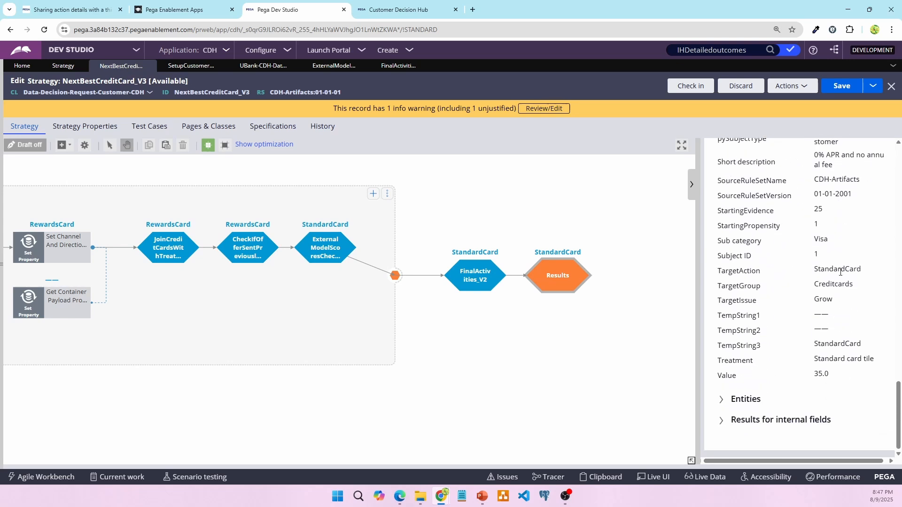
pyautogui.scroll(8, 804, 325)
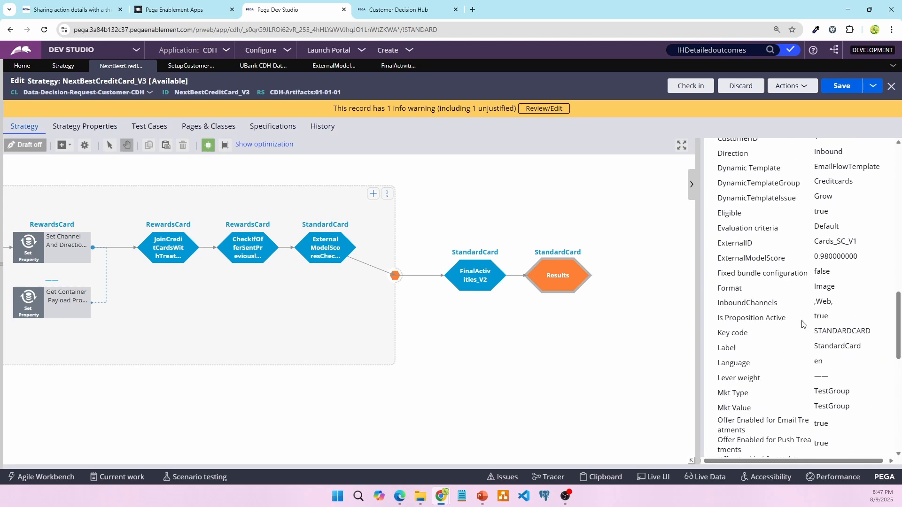
pyautogui.scroll(-1, 743, 374)
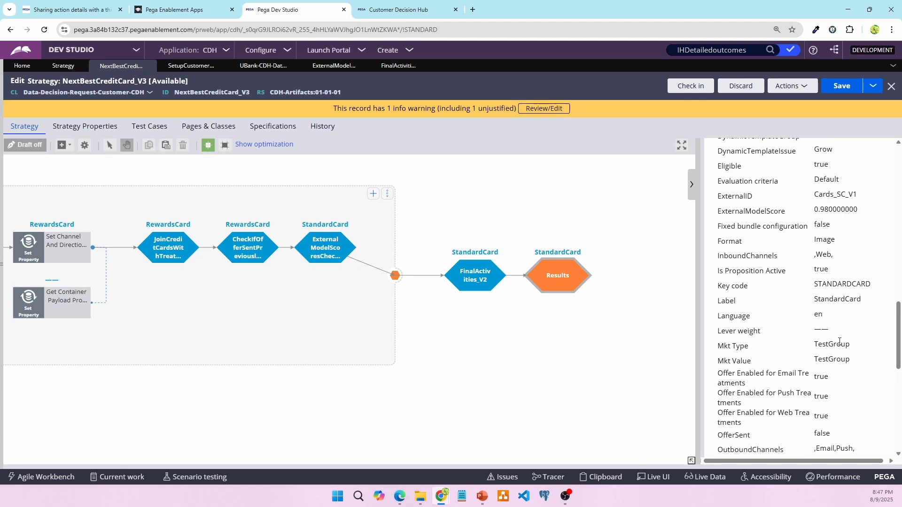
pyautogui.doubleClick(839, 343)
pyautogui.doubleClick(837, 359)
# Save and run the test with the second customer's ID and check the resulting Mkt Type and Mkt Value
pyautogui.scroll(10, 837, 361)
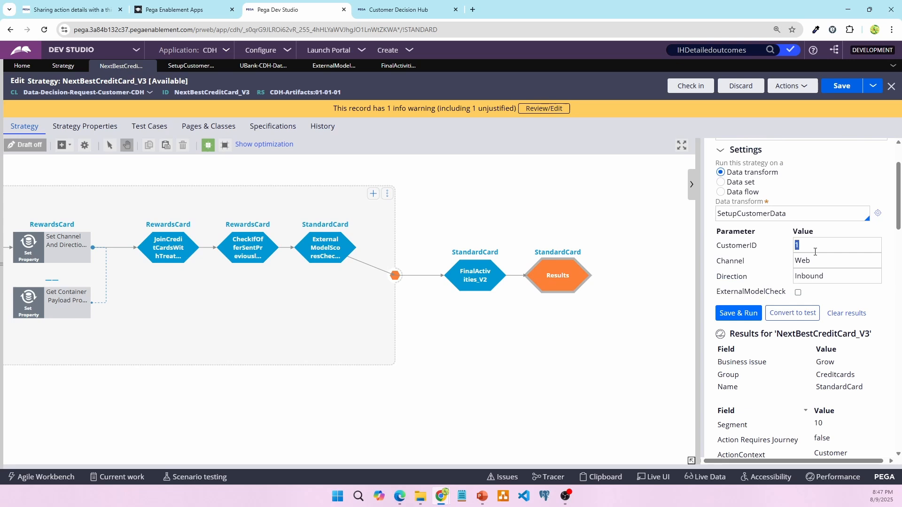
pyautogui.write('2')
pyautogui.click(749, 314)
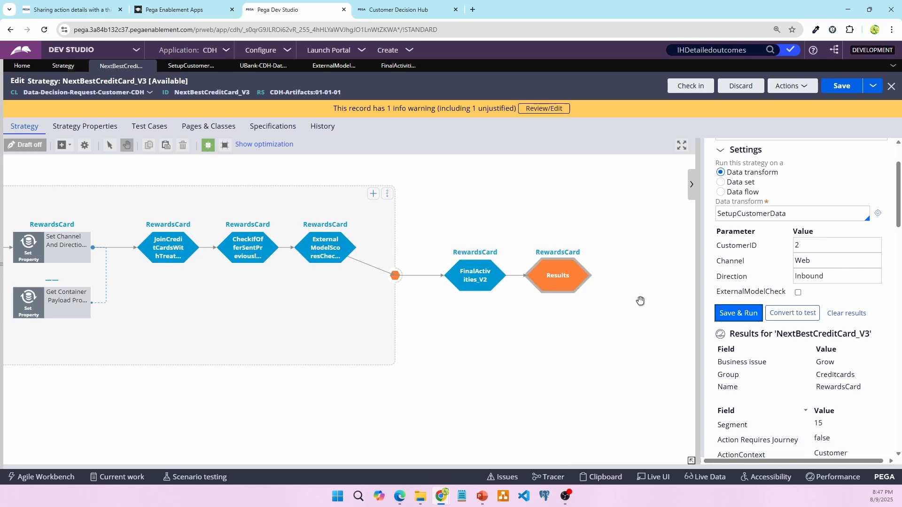
pyautogui.scroll(-7, 794, 326)
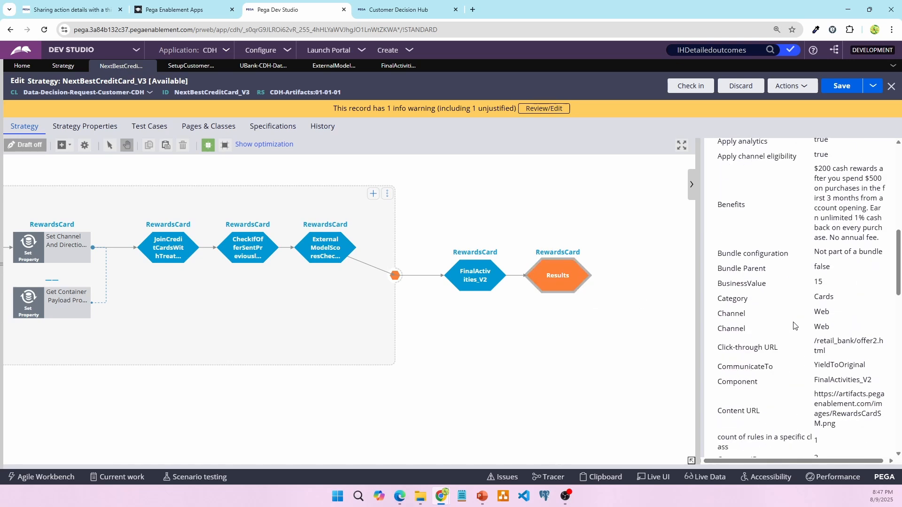
pyautogui.scroll(-6, 795, 326)
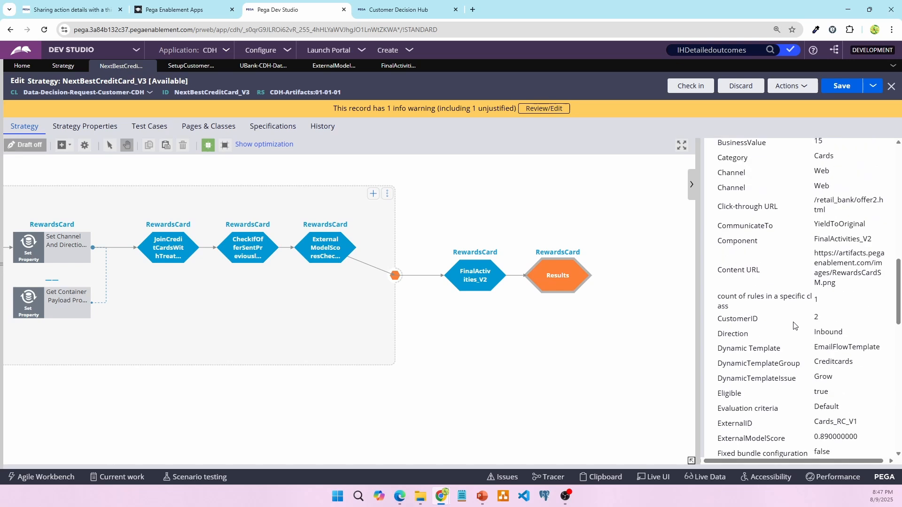
pyautogui.scroll(-4, 795, 326)
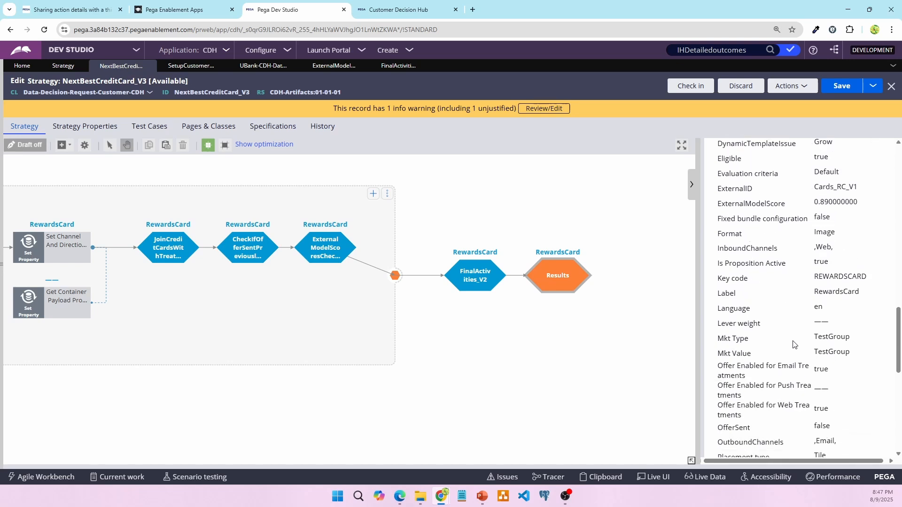
pyautogui.doubleClick(834, 336)
pyautogui.click(841, 351)
# Save and run the test with the third customer's ID and check the resulting Mkt Type and Mkt Value
pyautogui.scroll(10, 841, 351)
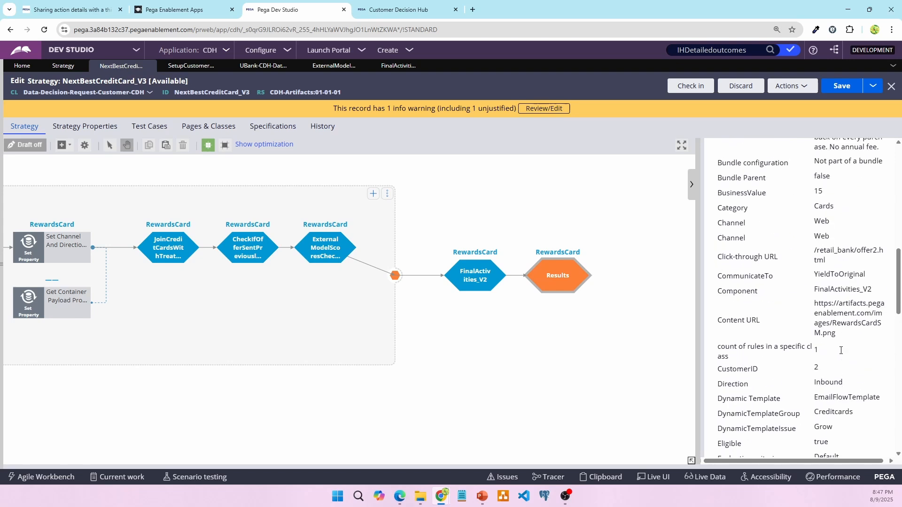
pyautogui.doubleClick(826, 297)
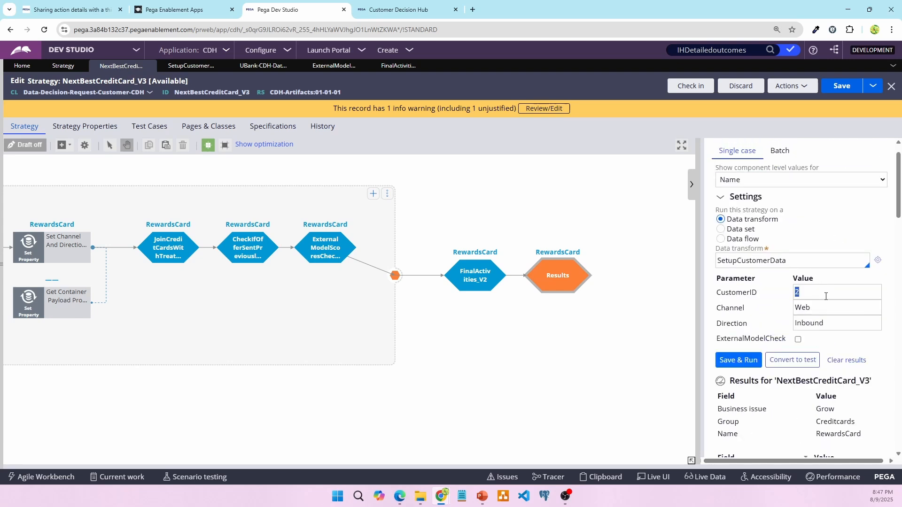
pyautogui.write('3')
pyautogui.click(743, 363)
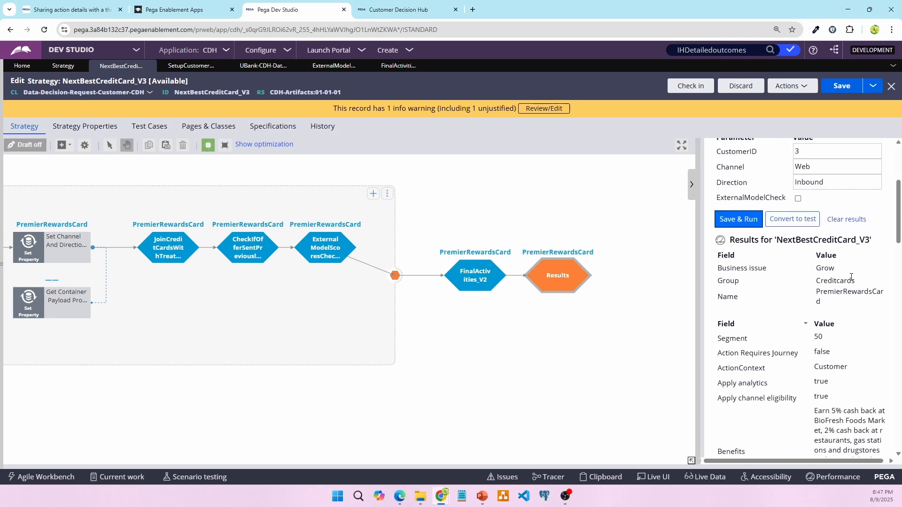
pyautogui.scroll(-10, 846, 320)
pyautogui.scroll(-5, 846, 320)
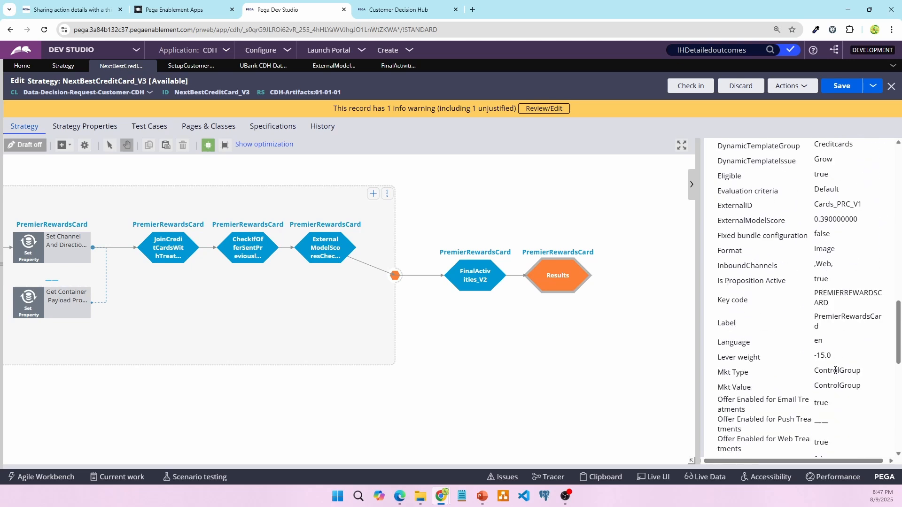
pyautogui.doubleClick(836, 370)
pyautogui.doubleClick(835, 386)
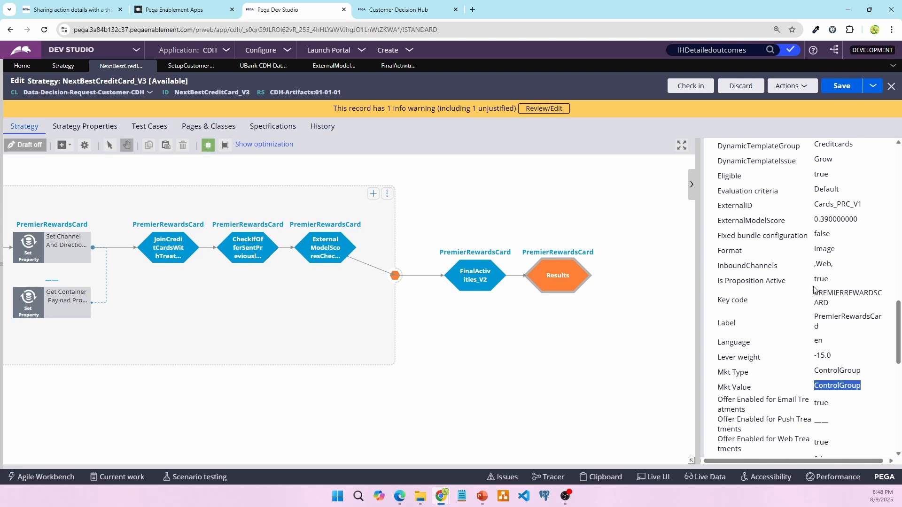
# Save and run the test with the fourth customer's ID and check the resulting Mkt Type and Mkt Value
pyautogui.scroll(10, 844, 339)
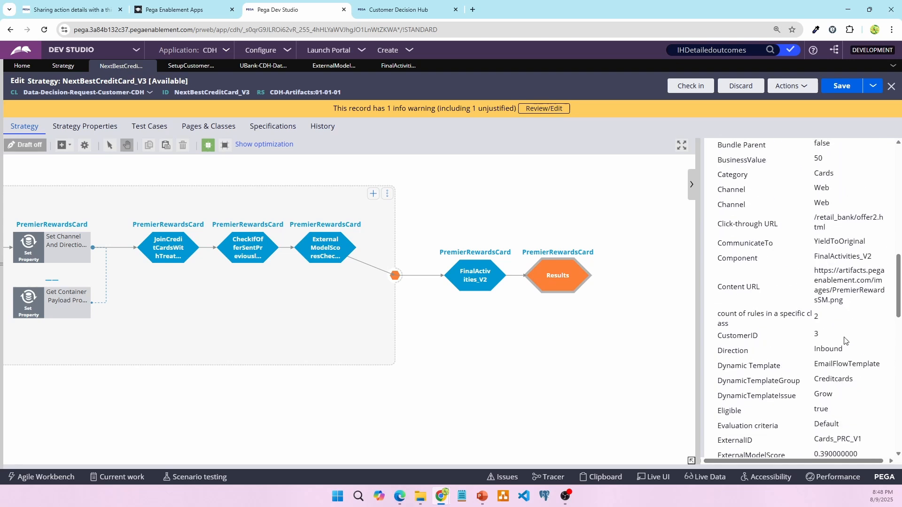
pyautogui.scroll(5, 845, 340)
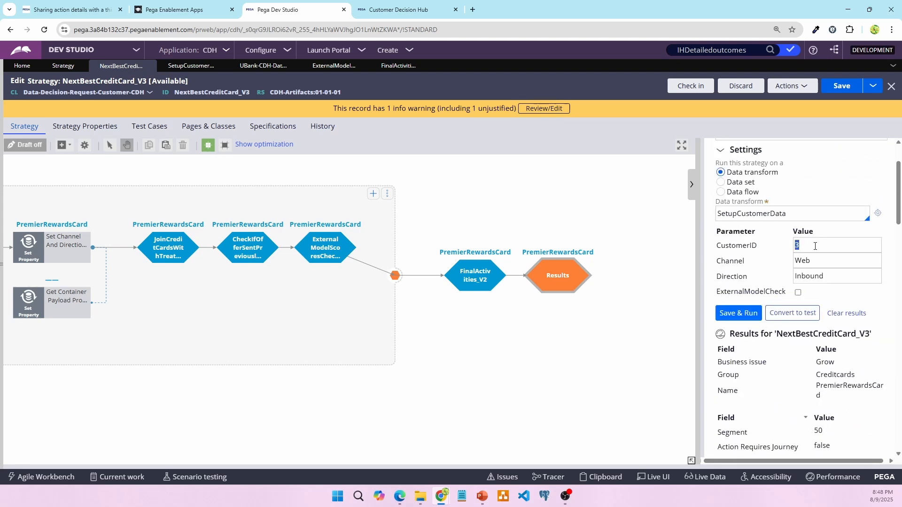
pyautogui.click(750, 315)
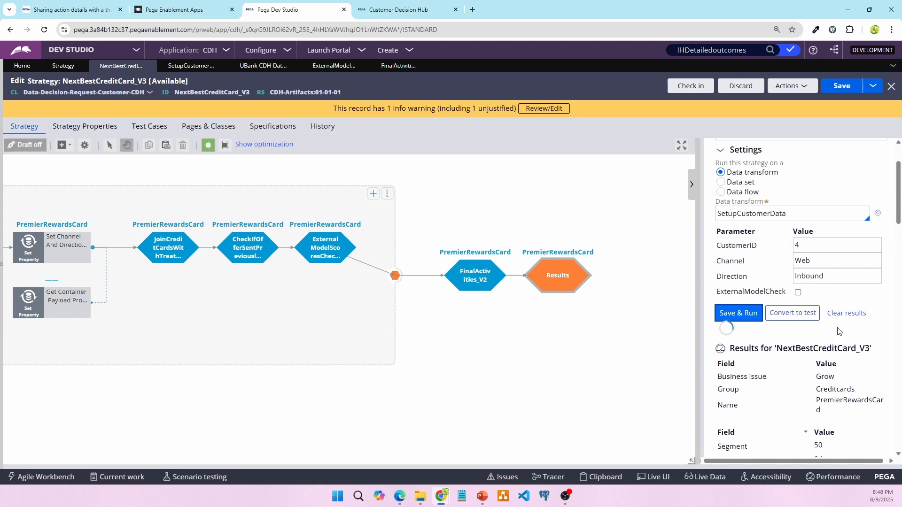
pyautogui.scroll(-3, 820, 278)
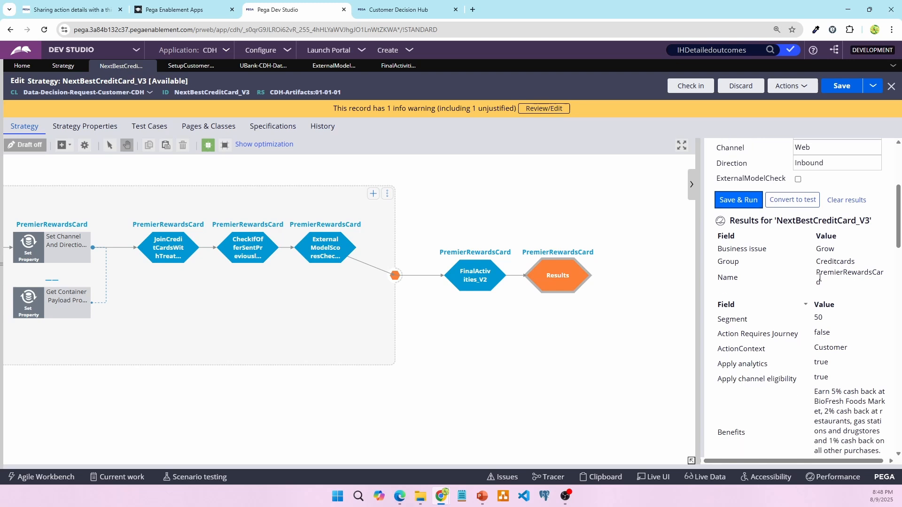
pyautogui.scroll(-10, 820, 278)
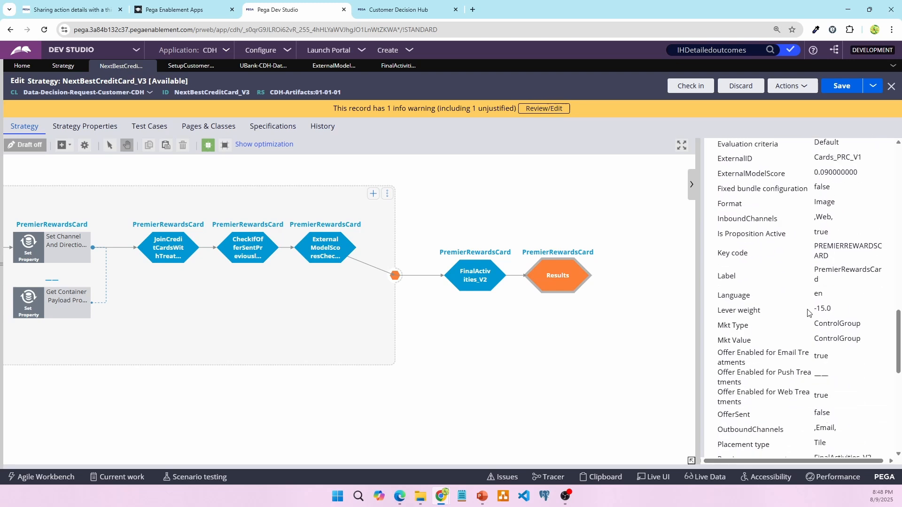
pyautogui.scroll(10, 848, 336)
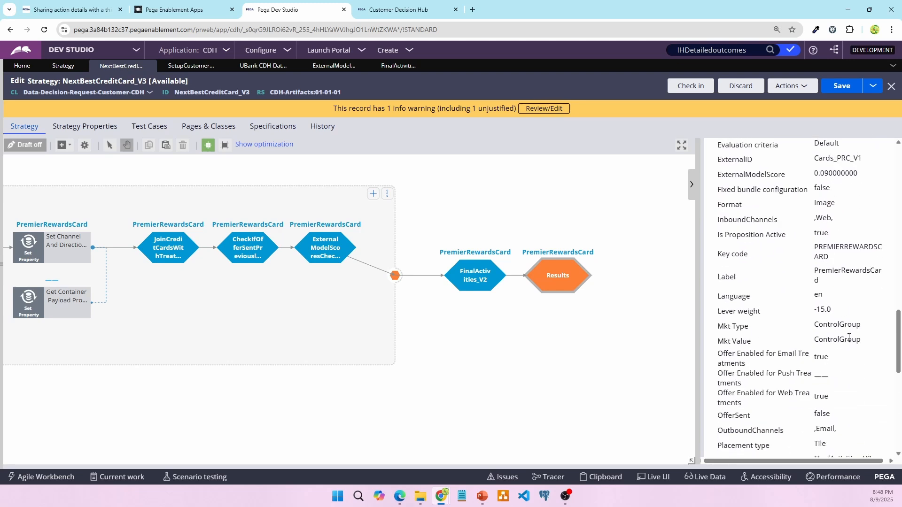
# Review the strategy flow from the Credit Cards proposition data to the Results component, and hide the test run panel for more canvas space
pyautogui.click(466, 210)
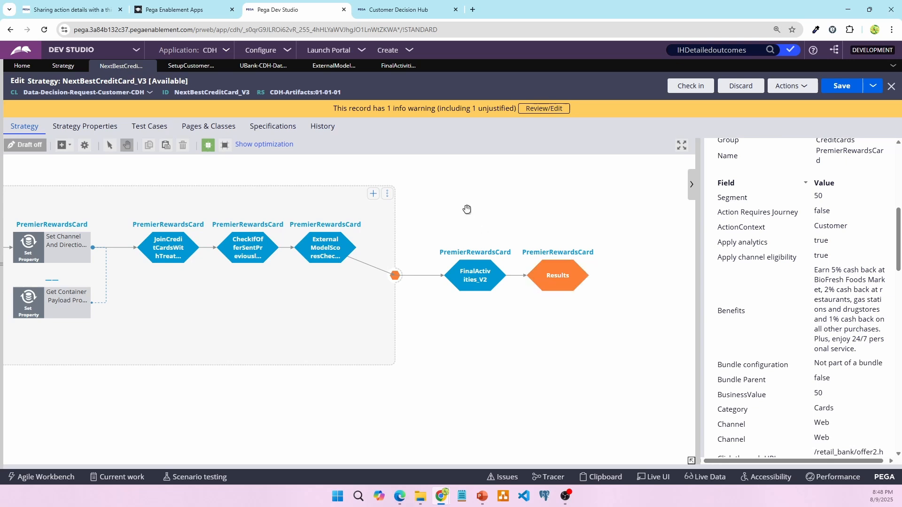
pyautogui.moveTo(160, 406); pyautogui.dragTo(361, 397)
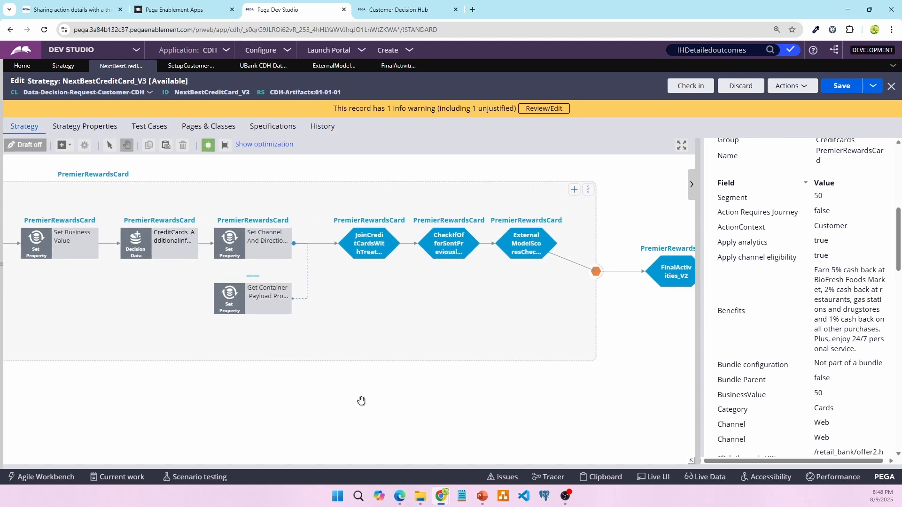
pyautogui.moveTo(195, 416); pyautogui.dragTo(470, 402)
pyautogui.moveTo(105, 389); pyautogui.dragTo(439, 408)
pyautogui.moveTo(101, 397); pyautogui.dragTo(165, 396)
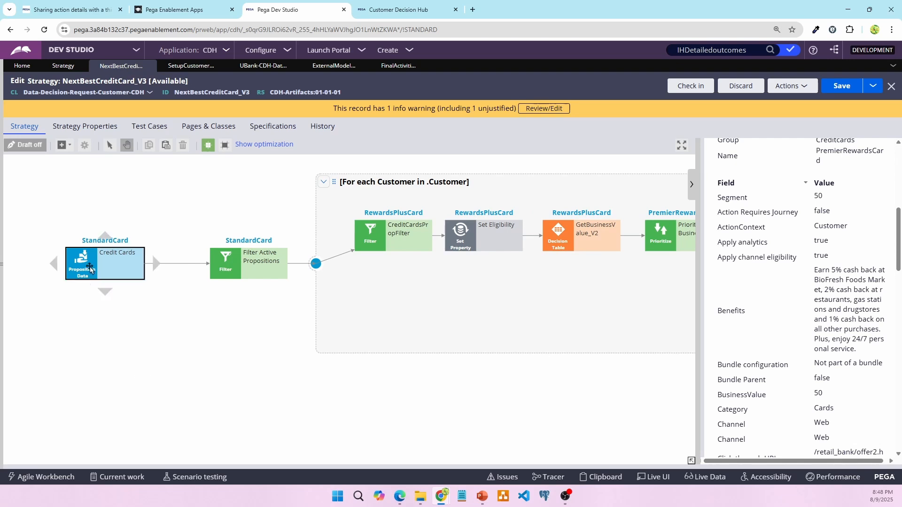
pyautogui.moveTo(91, 268); pyautogui.dragTo(120, 267)
pyautogui.moveTo(434, 414); pyautogui.dragTo(38, 417)
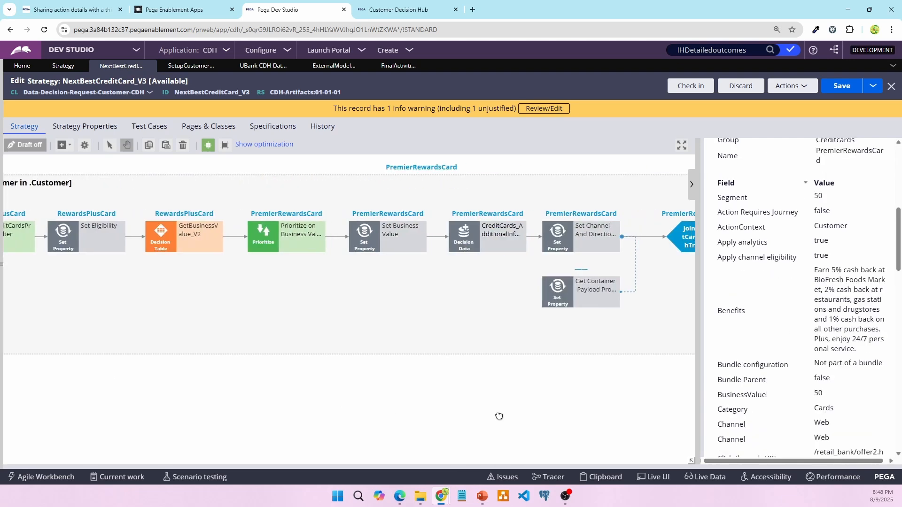
pyautogui.moveTo(499, 417); pyautogui.dragTo(206, 417)
pyautogui.click(694, 184)
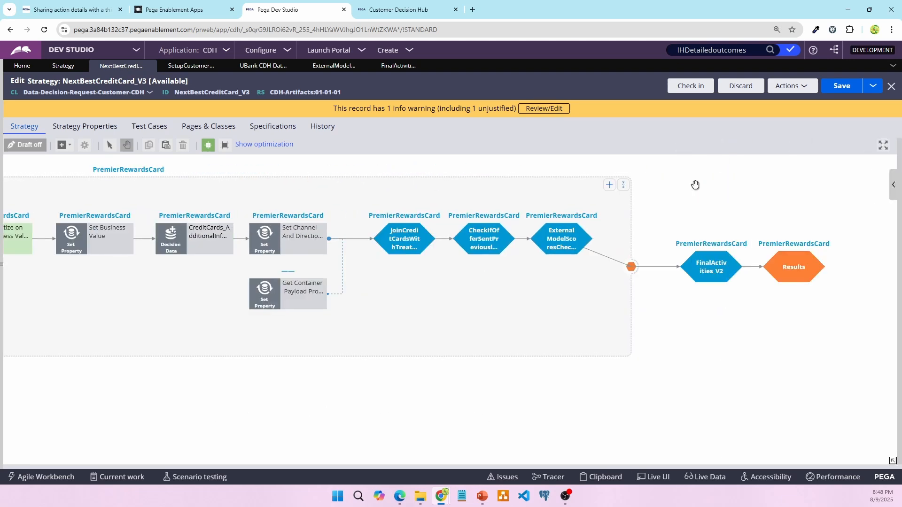
pyautogui.moveTo(243, 412); pyautogui.dragTo(406, 455)
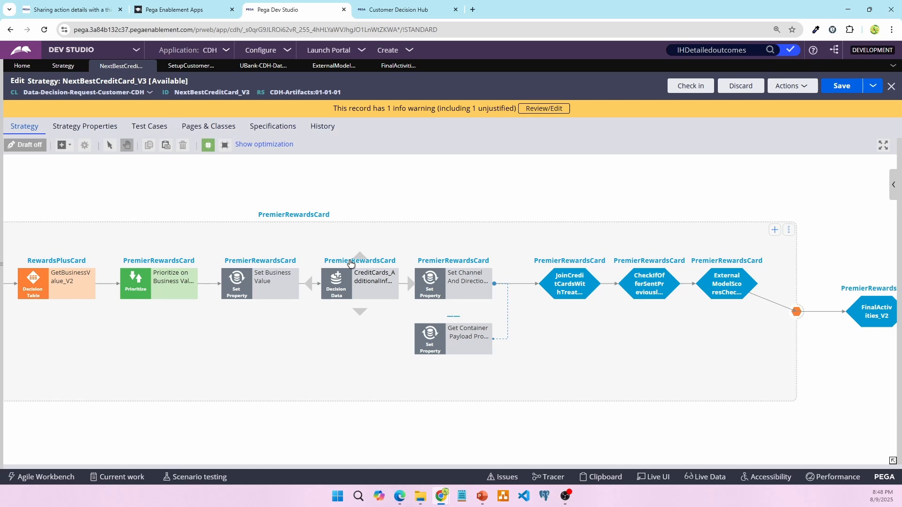
# Search for NBAStrategyFramework, open the matching strategy rule to view its layout, and close it again
pyautogui.click(723, 49)
pyautogui.write('NBAS')
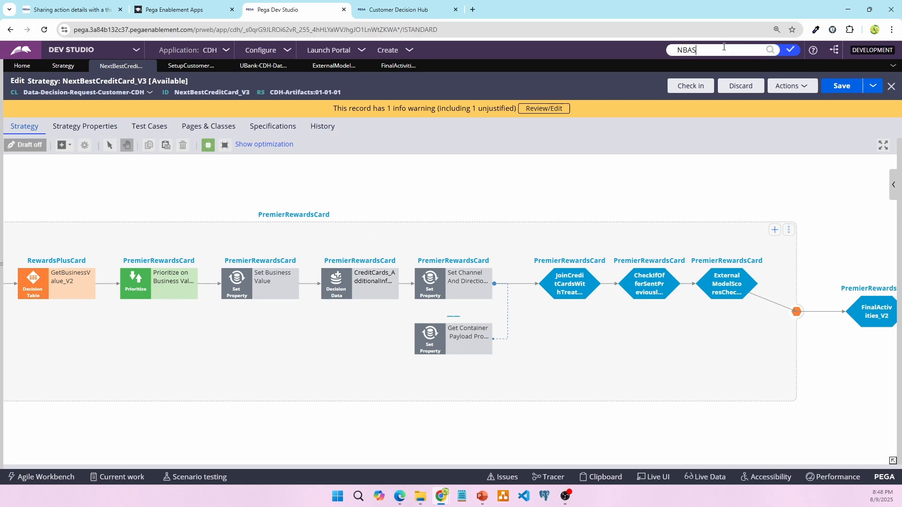
pyautogui.write('trategyFrameowrk')
pyautogui.press('BackSpace')
pyautogui.press('BackSpace')
pyautogui.press('BackSpace')
pyautogui.press('BackSpace')
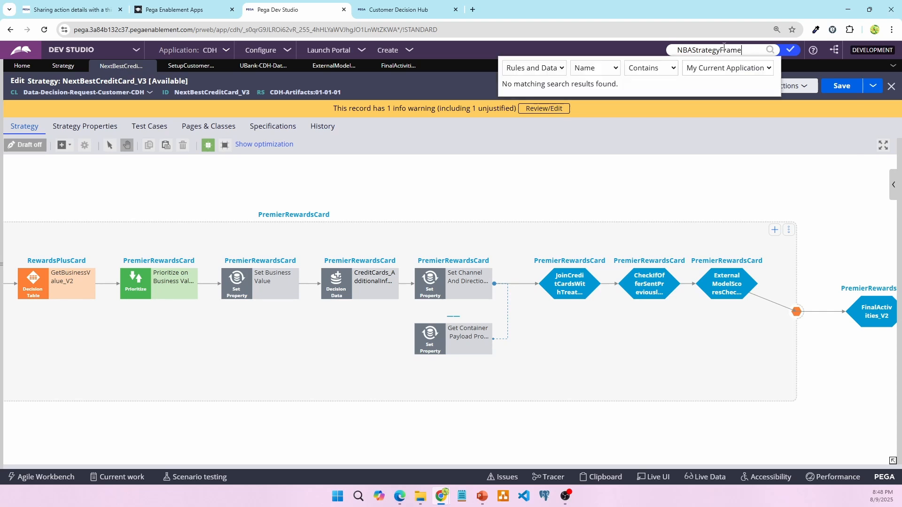
pyautogui.write('work')
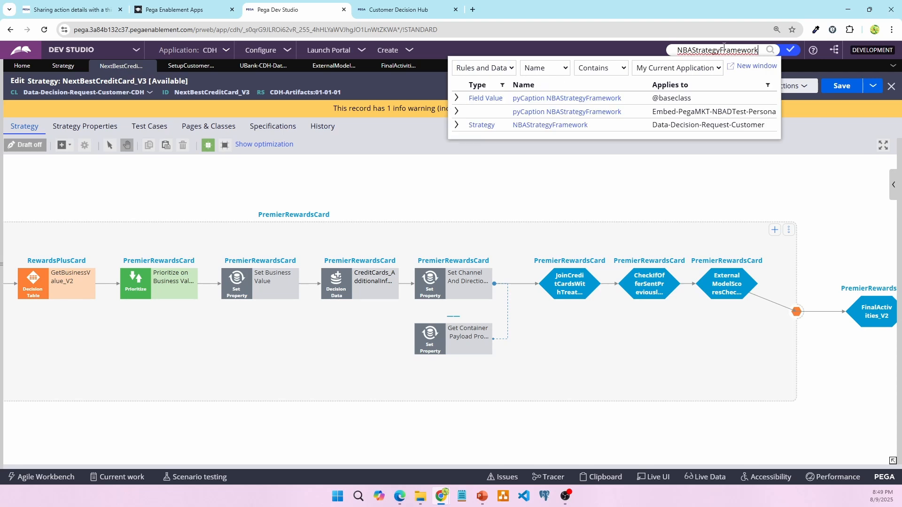
pyautogui.click(553, 124)
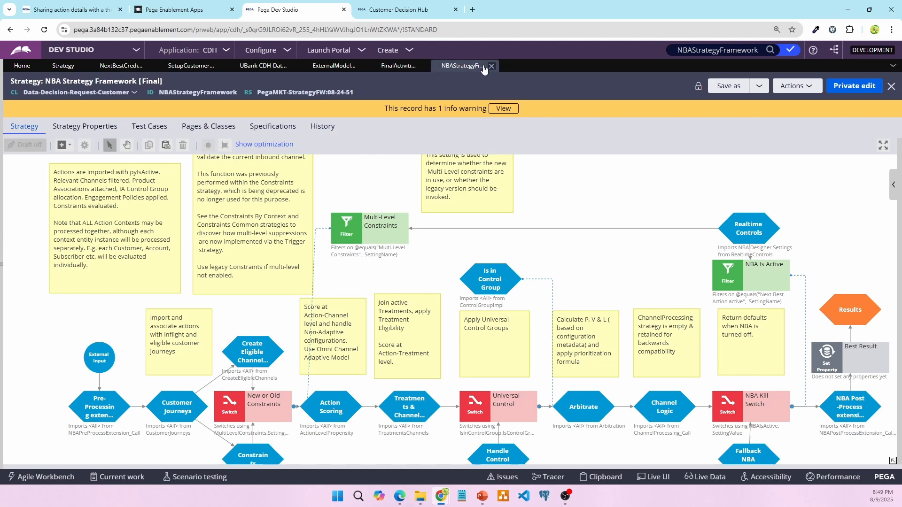
pyautogui.click(490, 65)
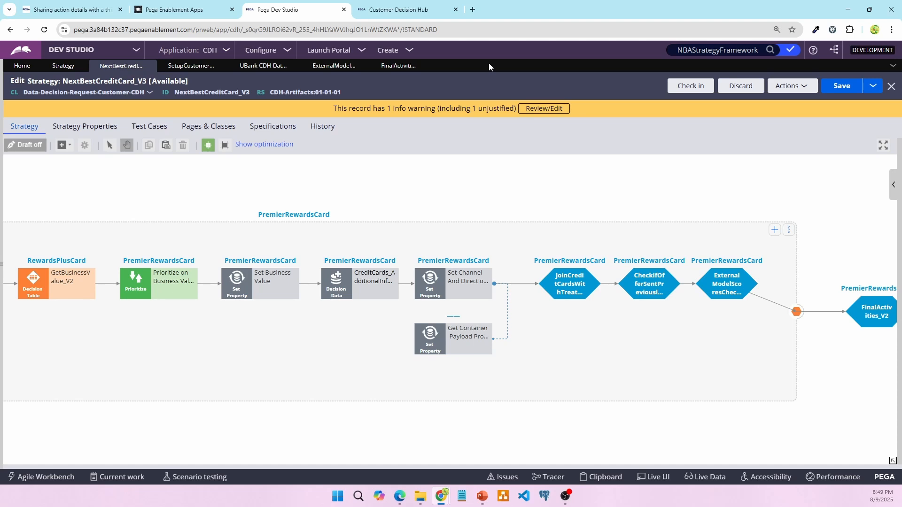
pyautogui.moveTo(167, 208); pyautogui.dragTo(633, 194)
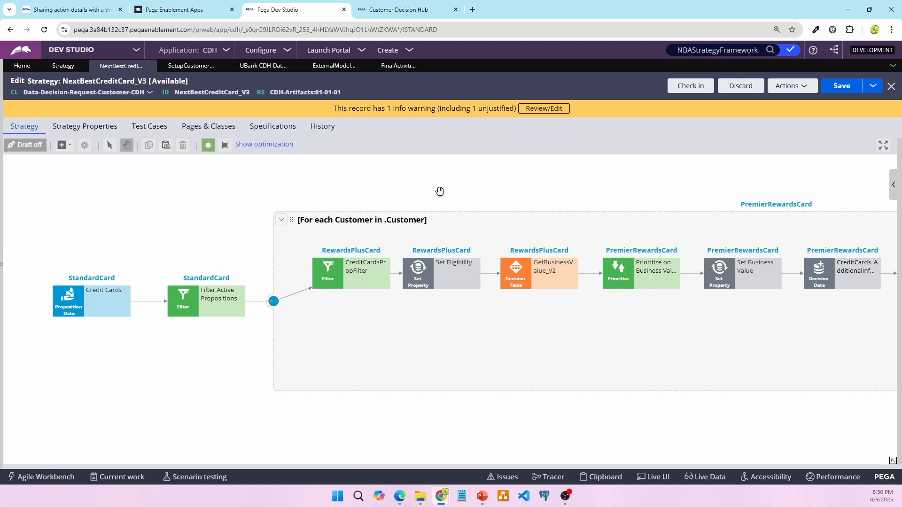
pyautogui.click(565, 495)
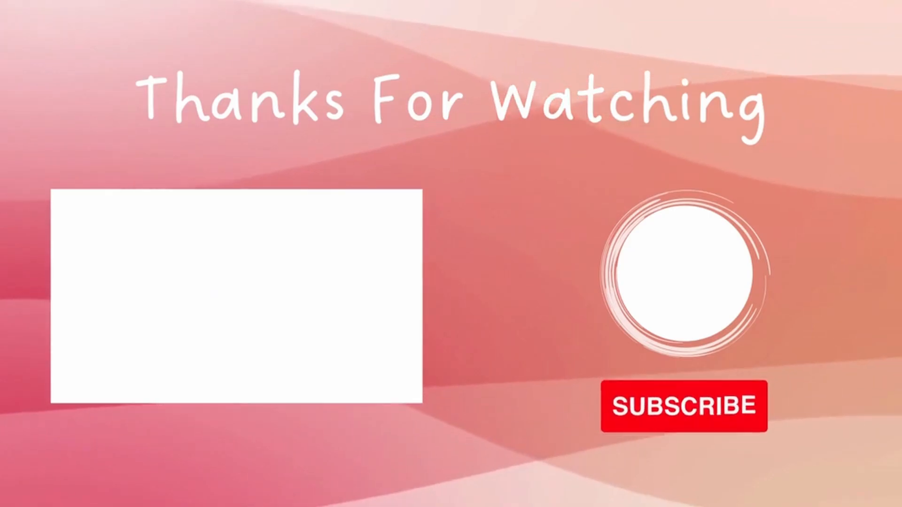